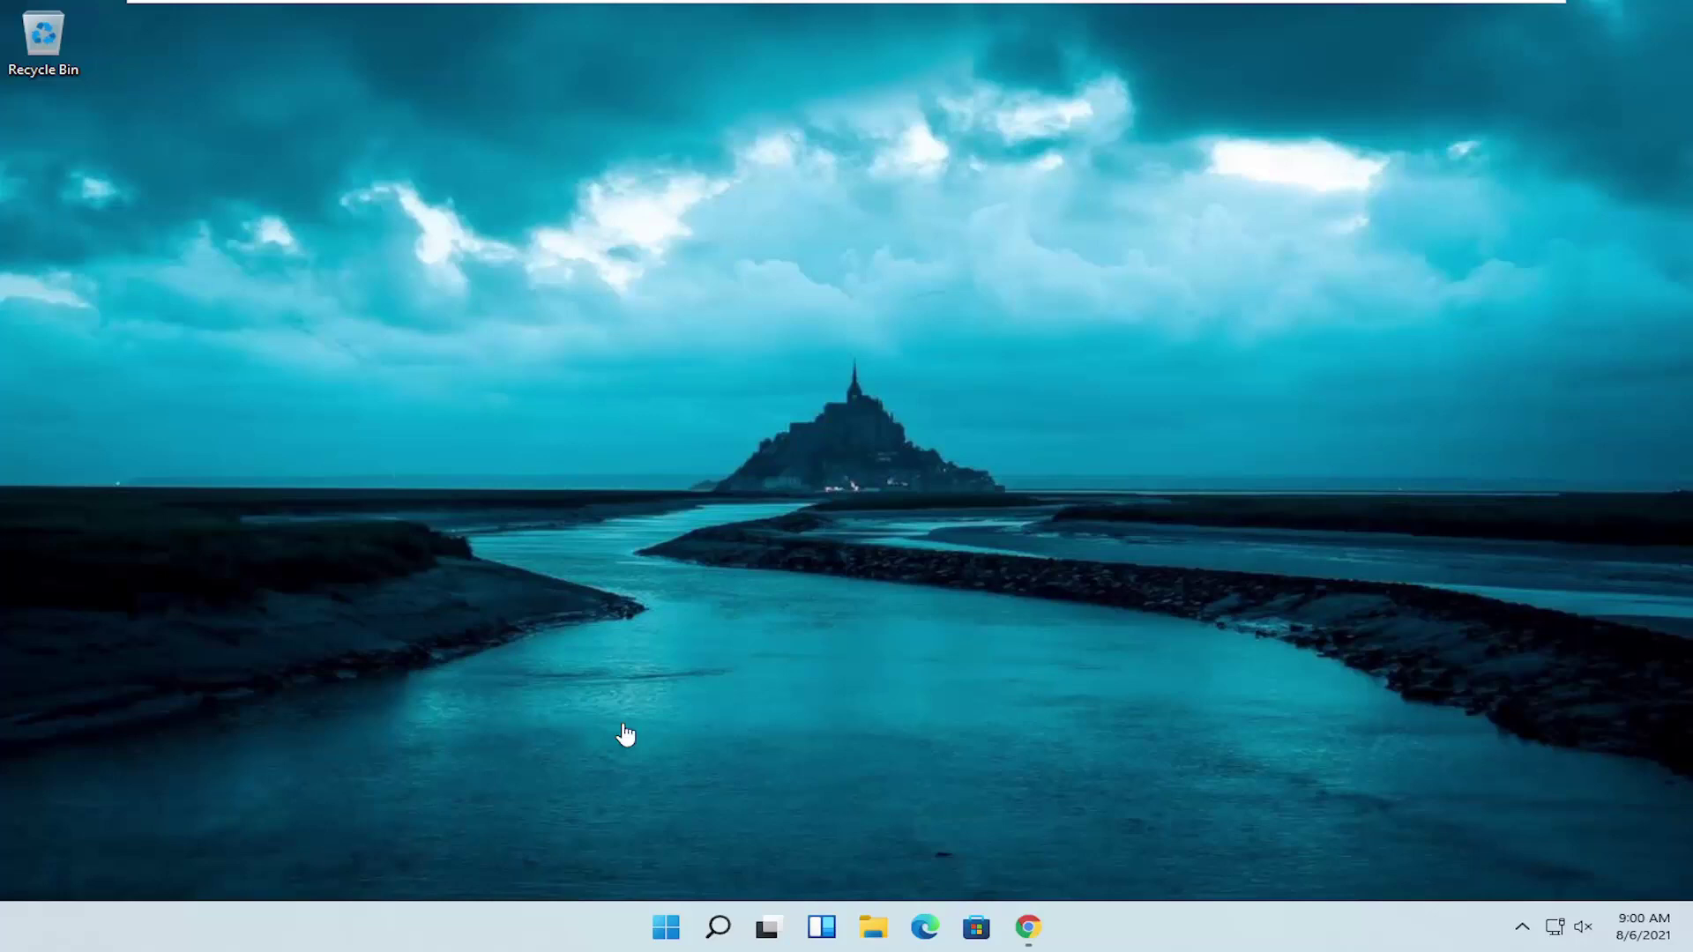
# Step: Search Windows for 'msconfig' and launch System Configuration from the results
pyautogui.click(720, 928)
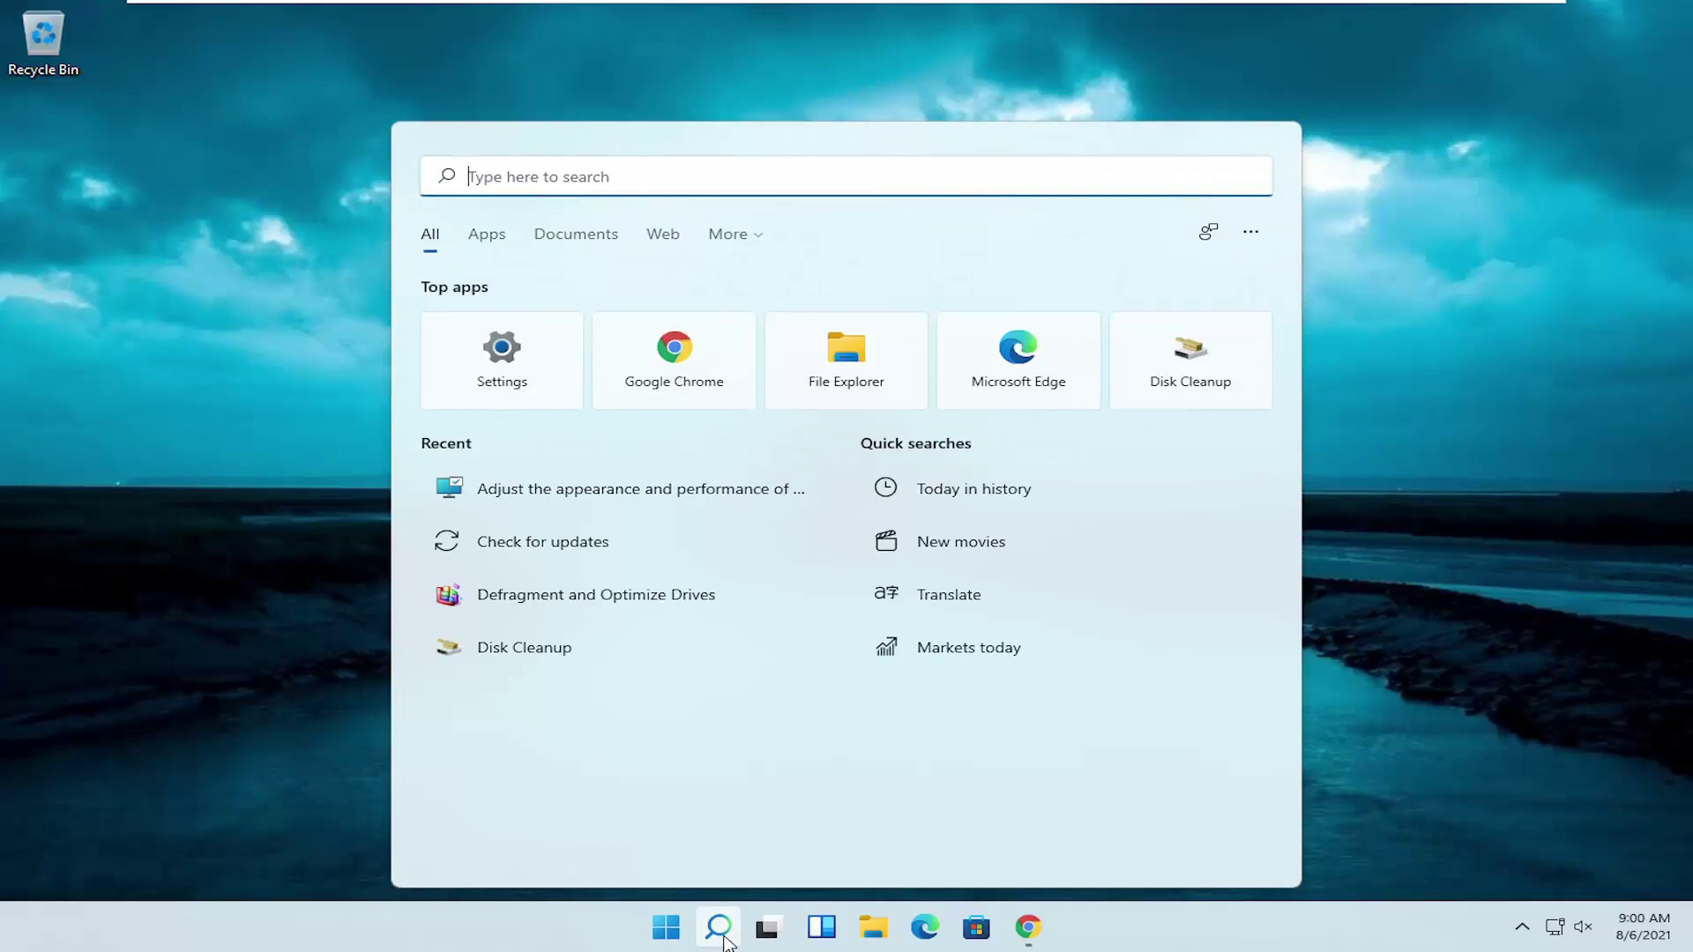
pyautogui.write('msc')
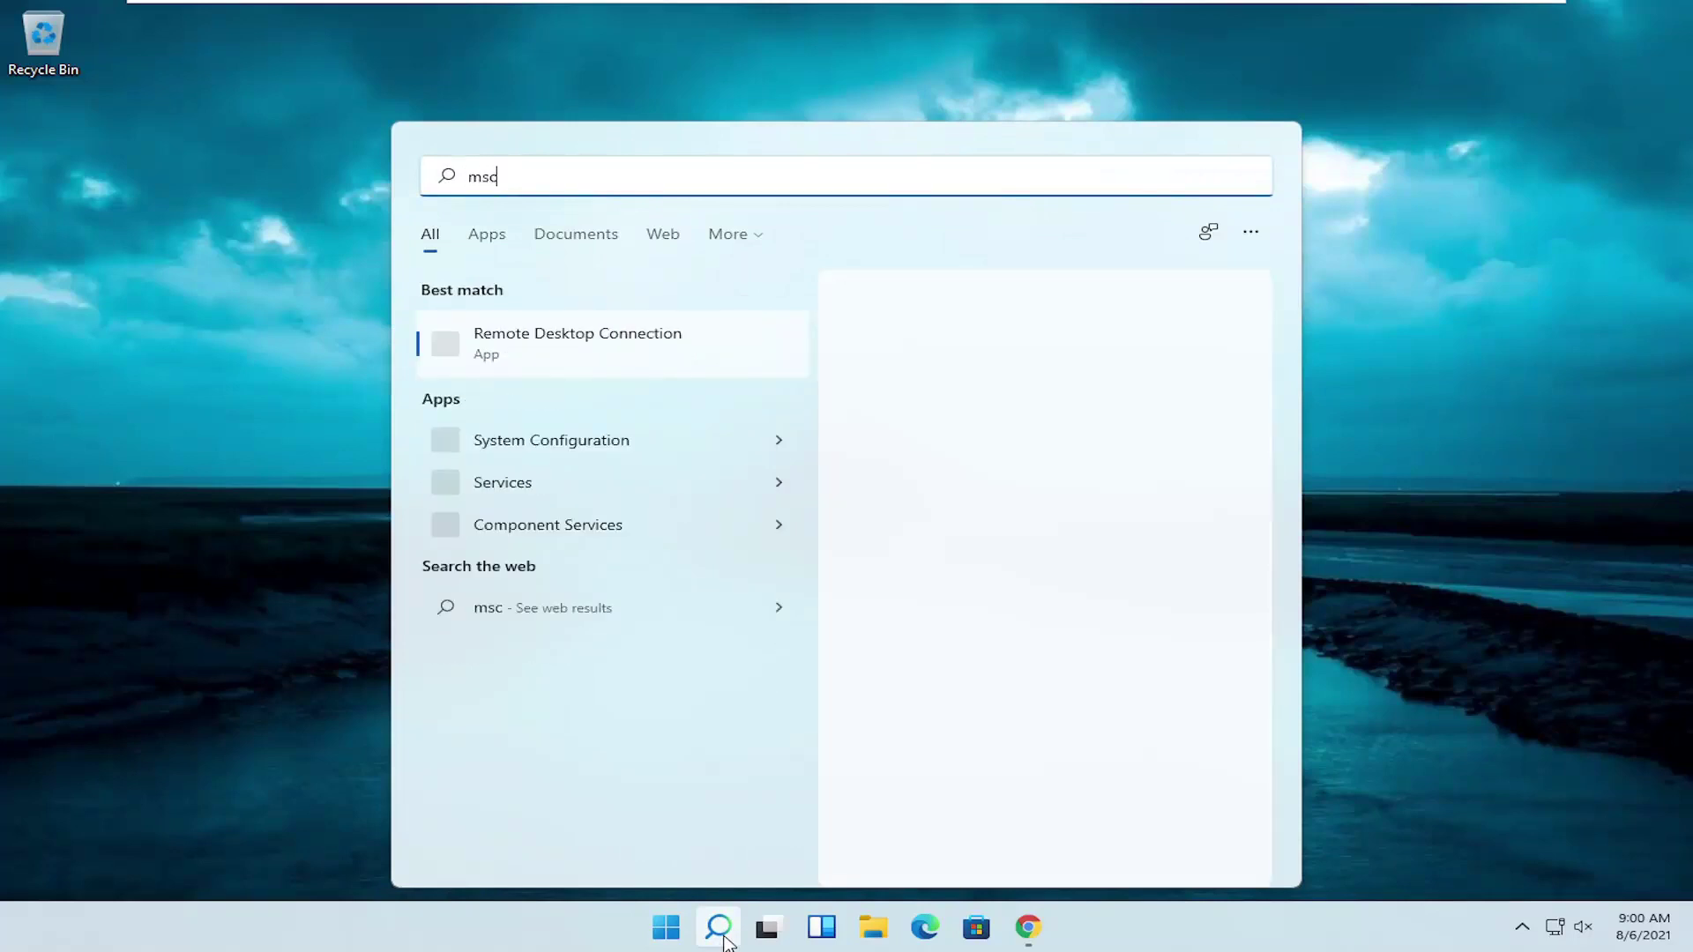
pyautogui.write('onfig')
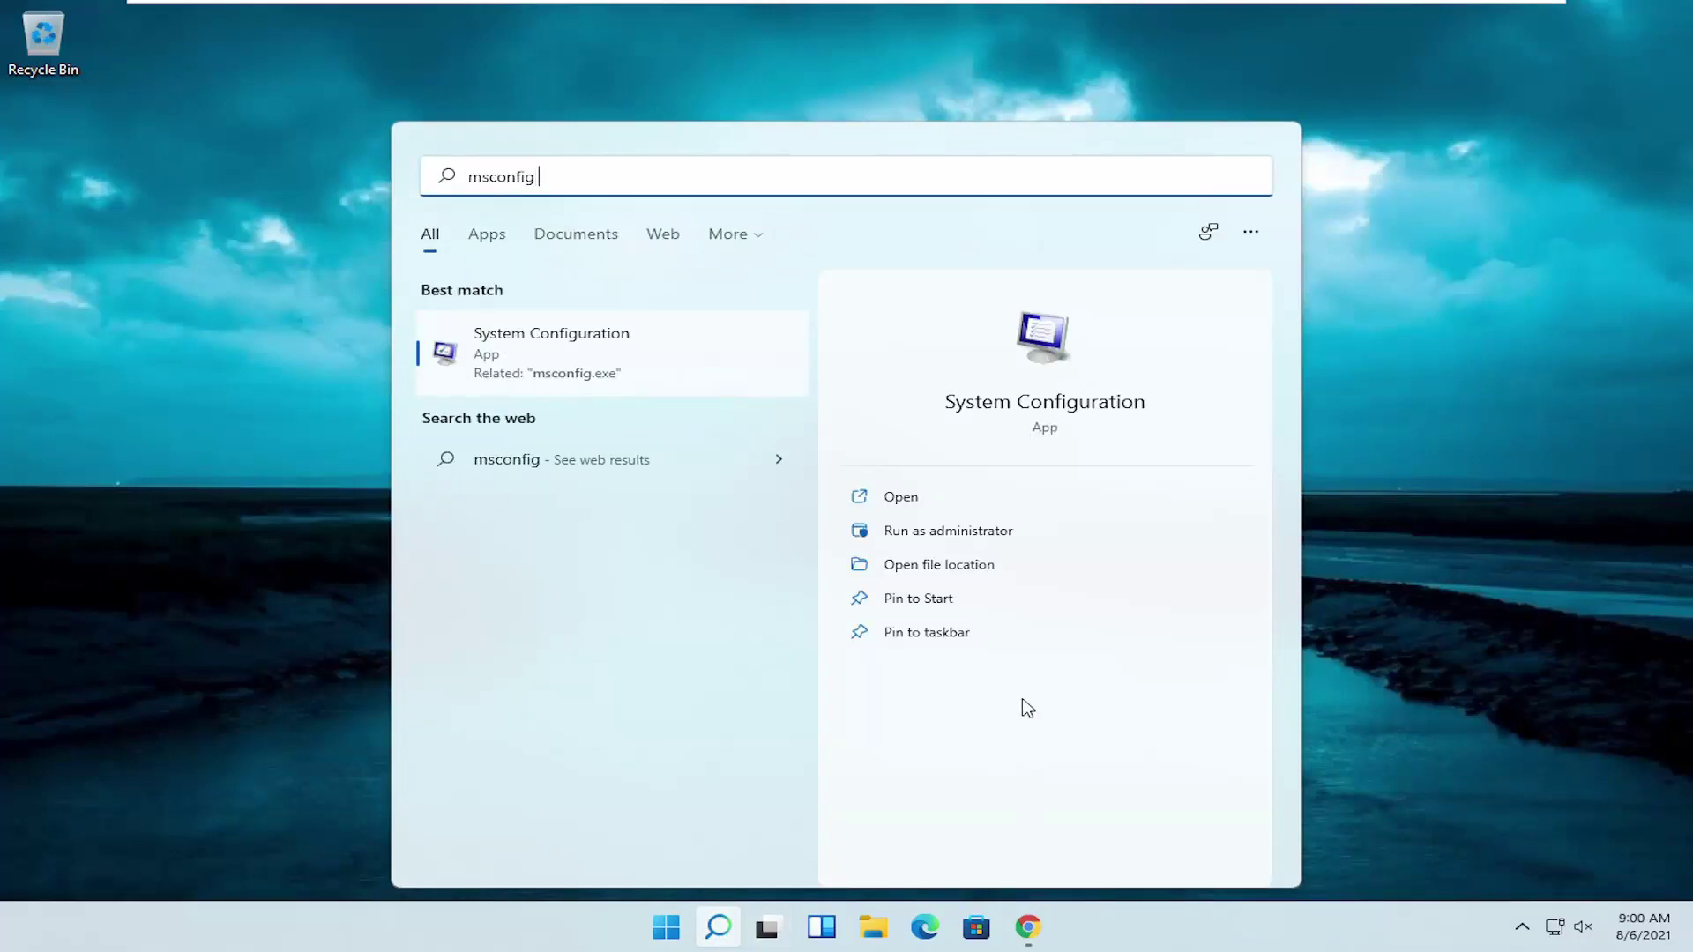
pyautogui.click(583, 365)
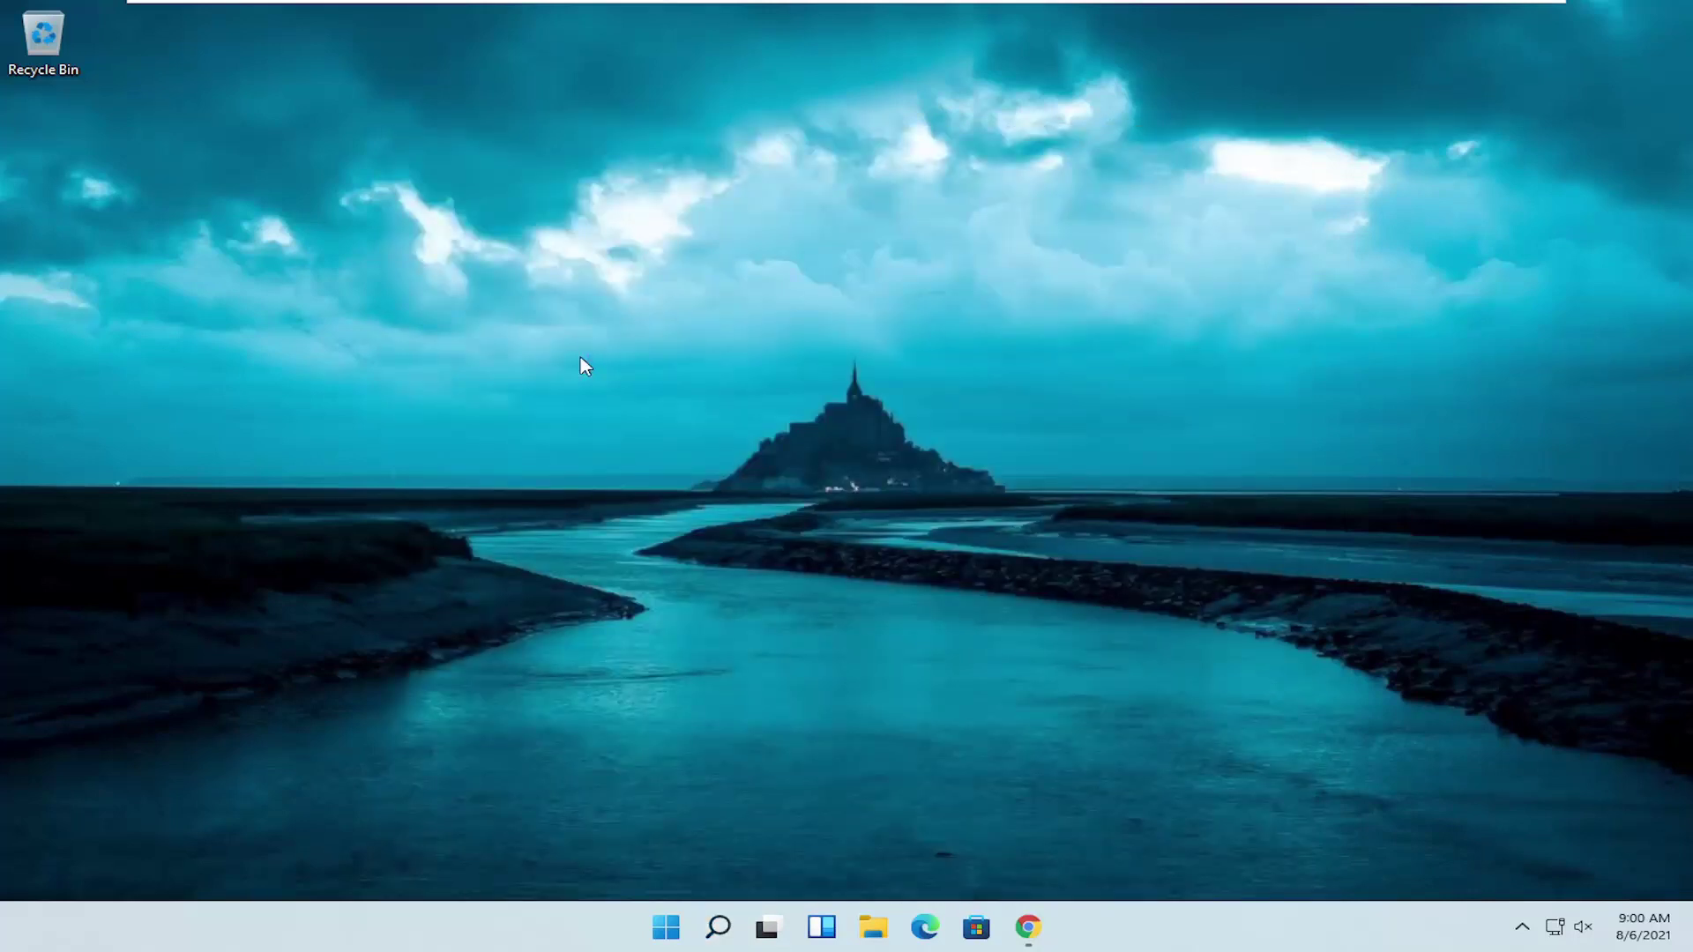
# Step: In Boot advanced options, limit processors to 2 and enable maximum memory at 4096
pyautogui.click(602, 297)
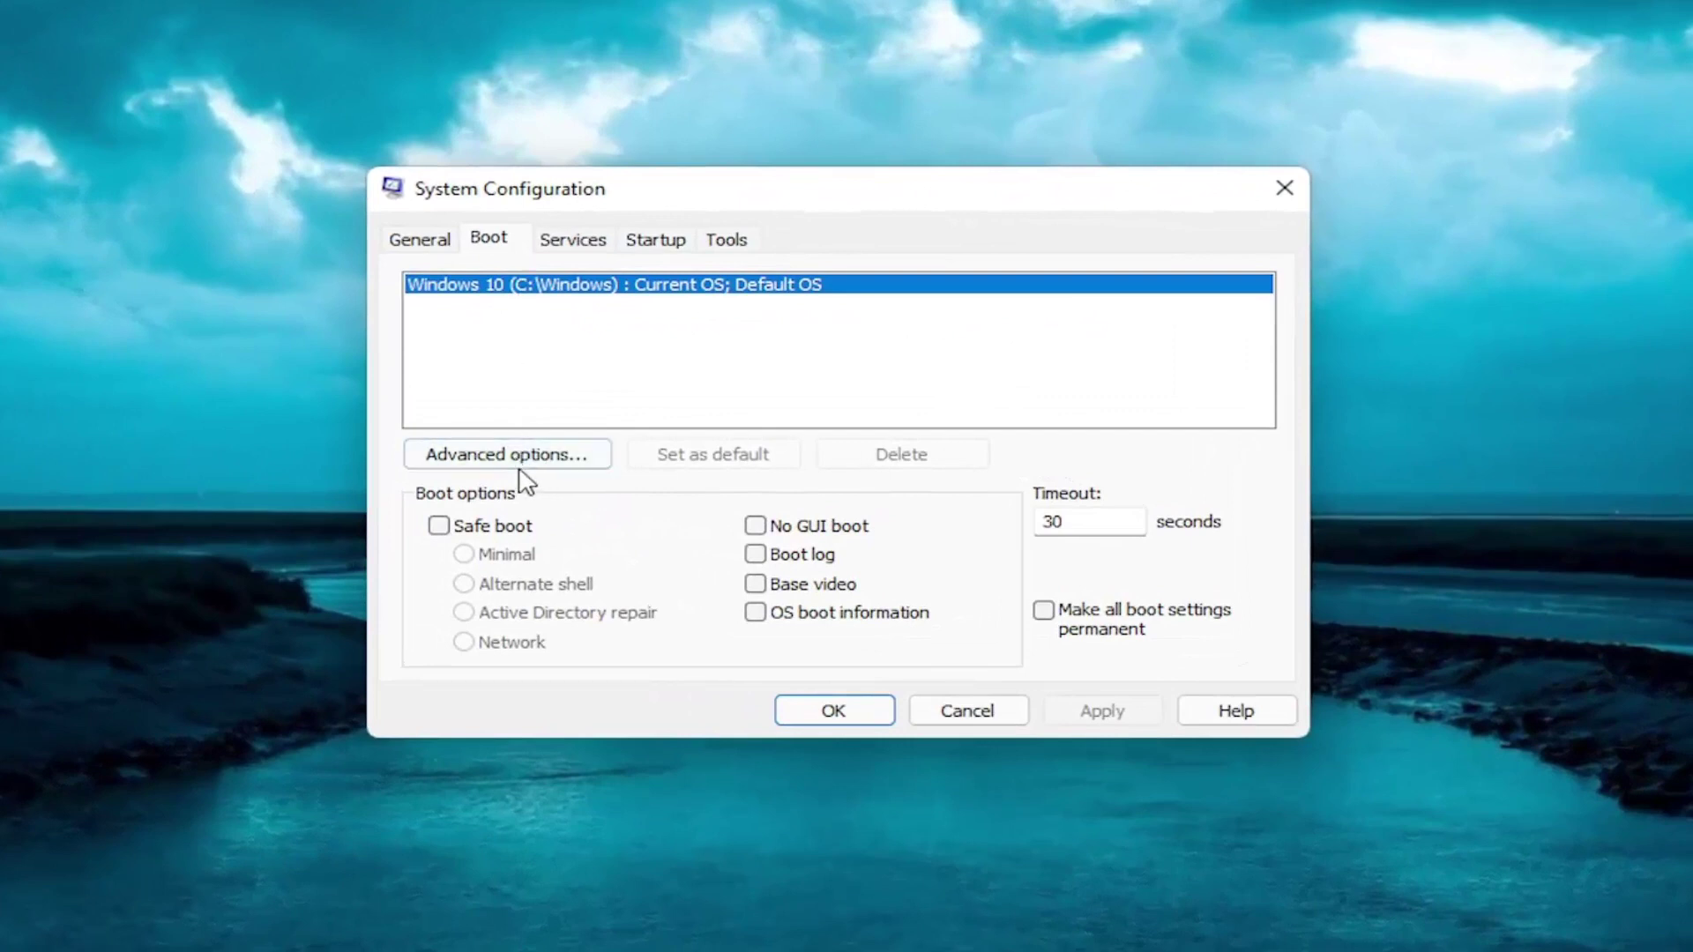
pyautogui.click(519, 456)
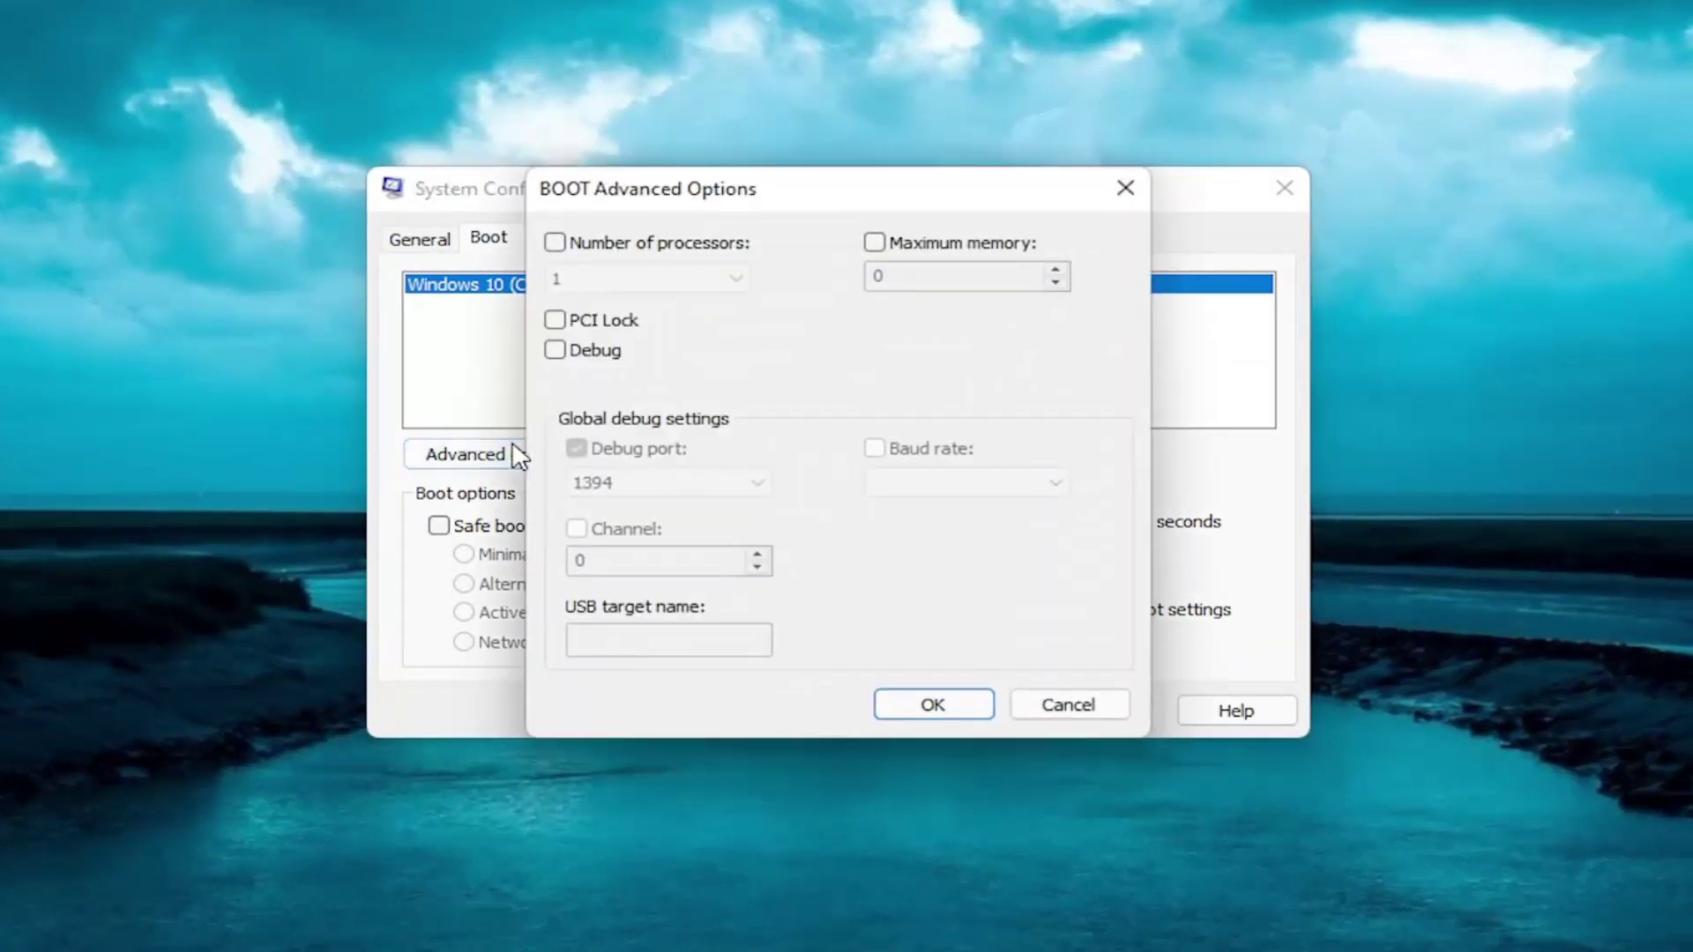
pyautogui.click(582, 246)
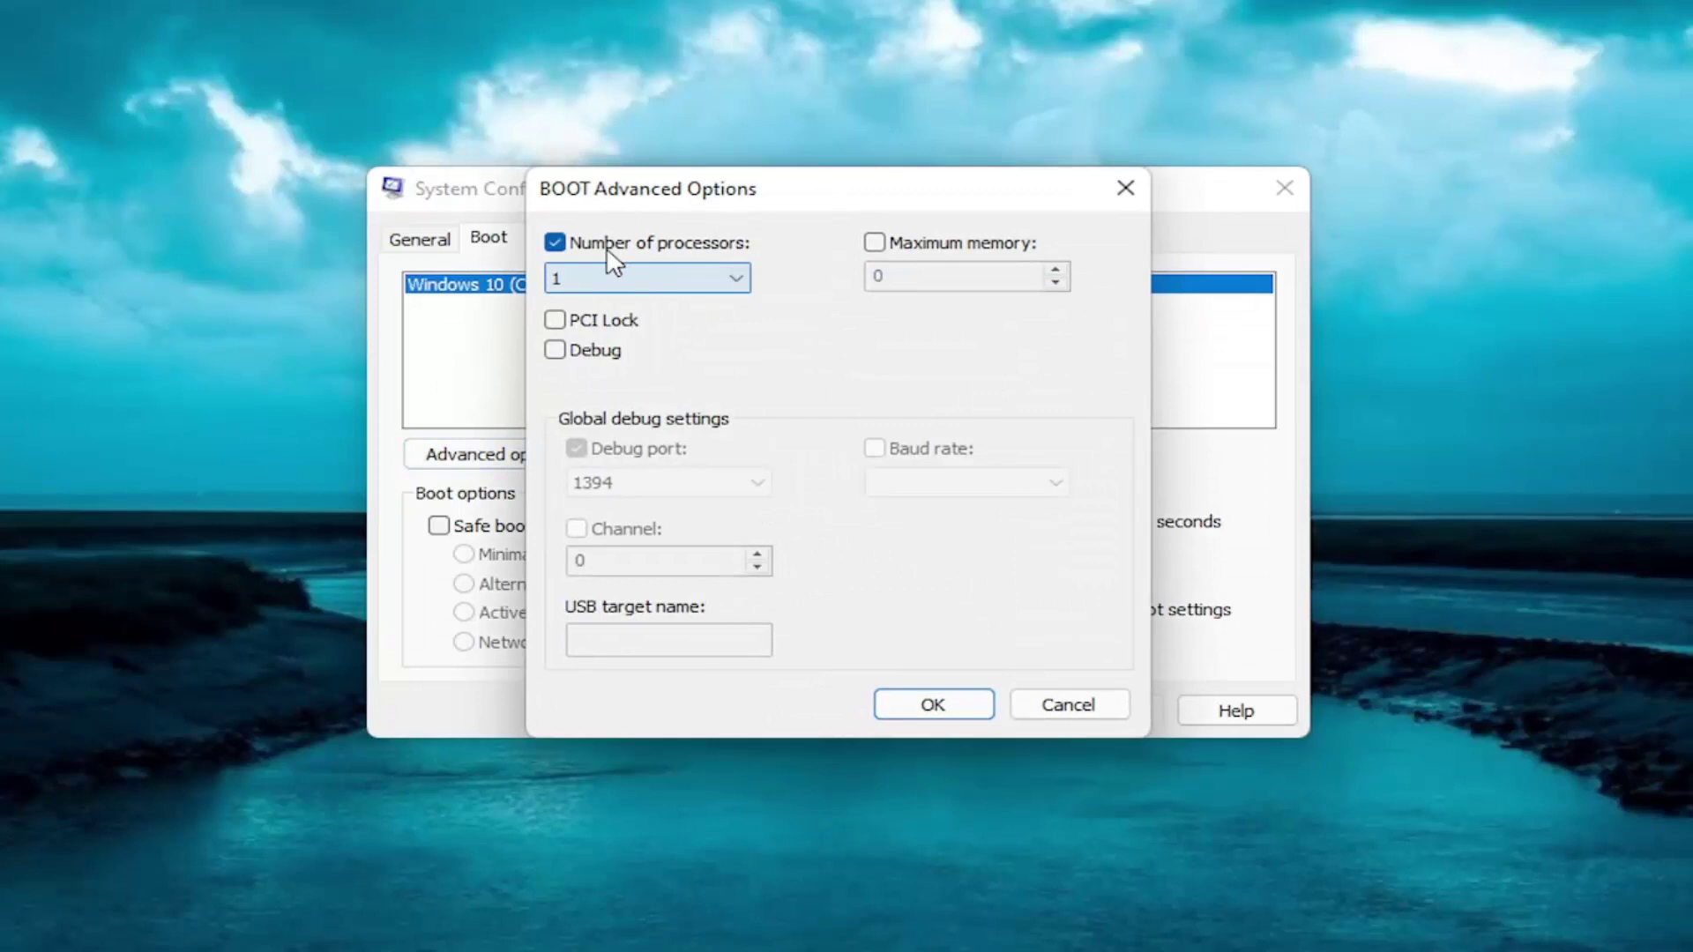
pyautogui.click(735, 281)
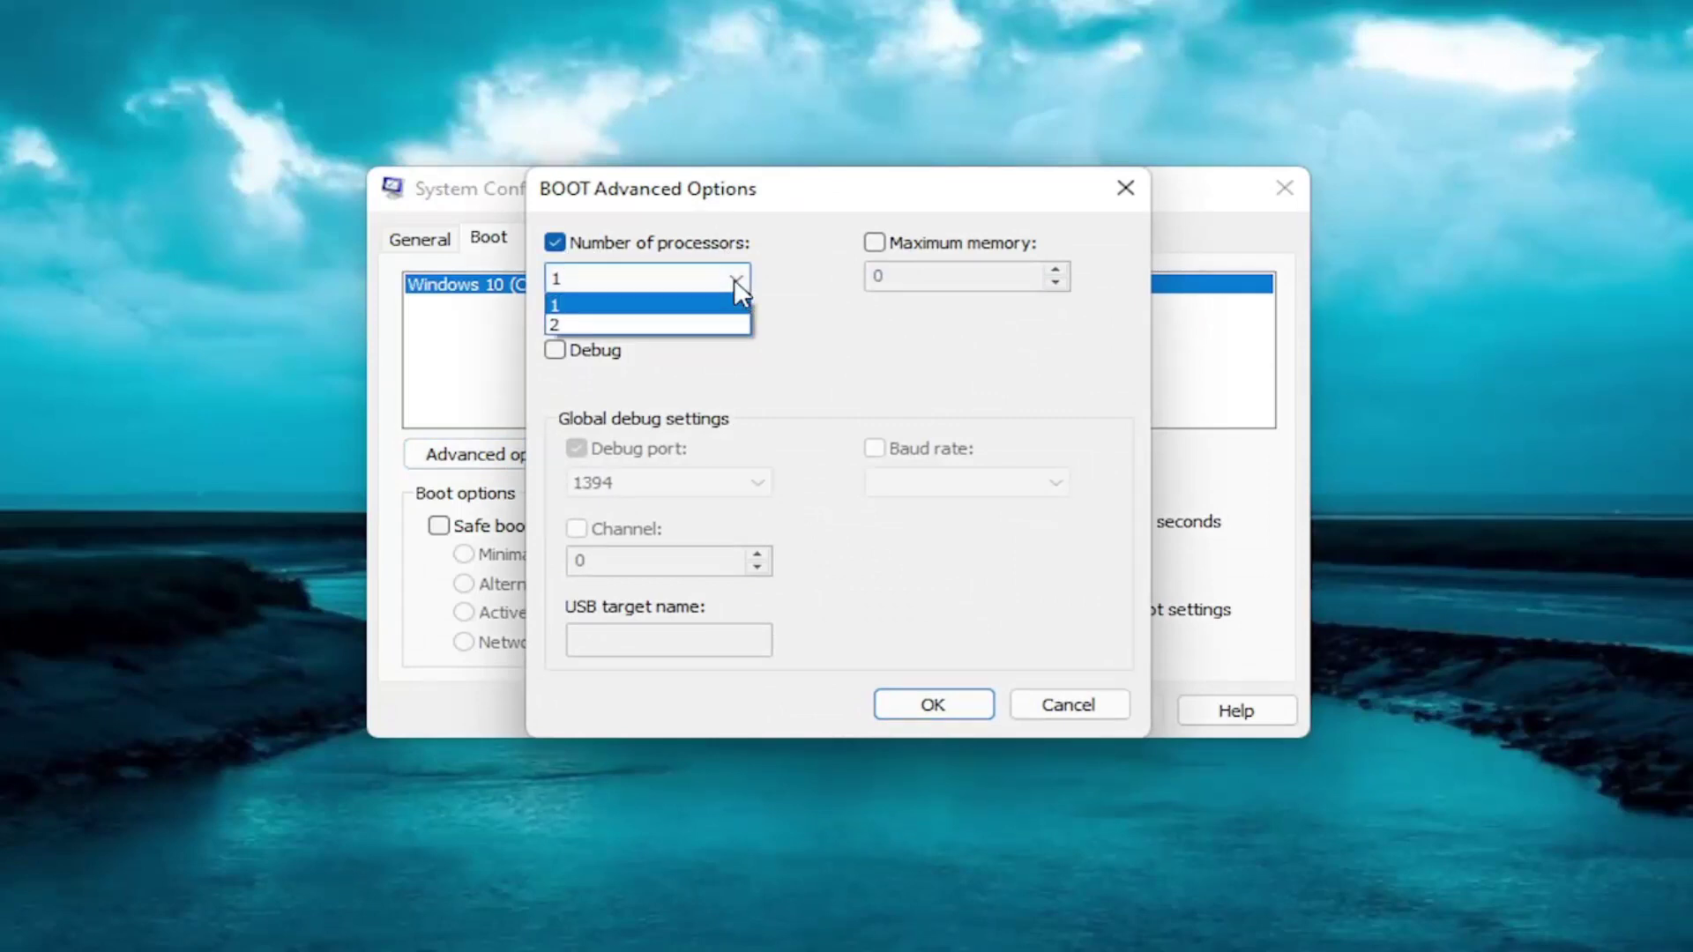
pyautogui.click(690, 325)
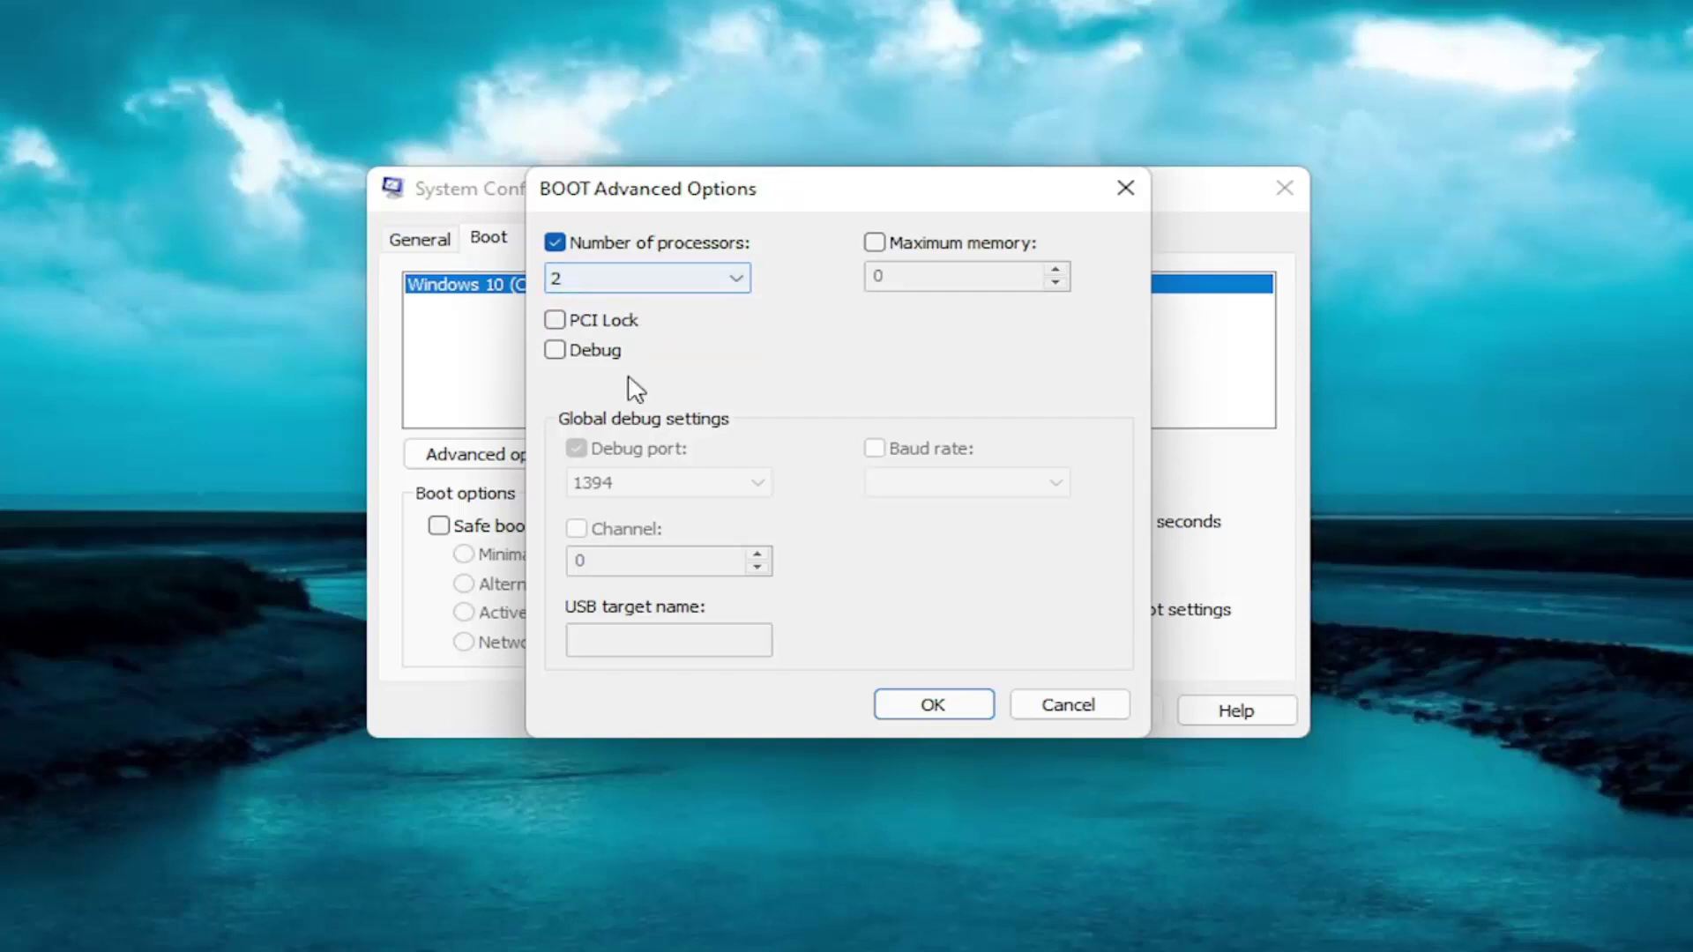
pyautogui.click(874, 244)
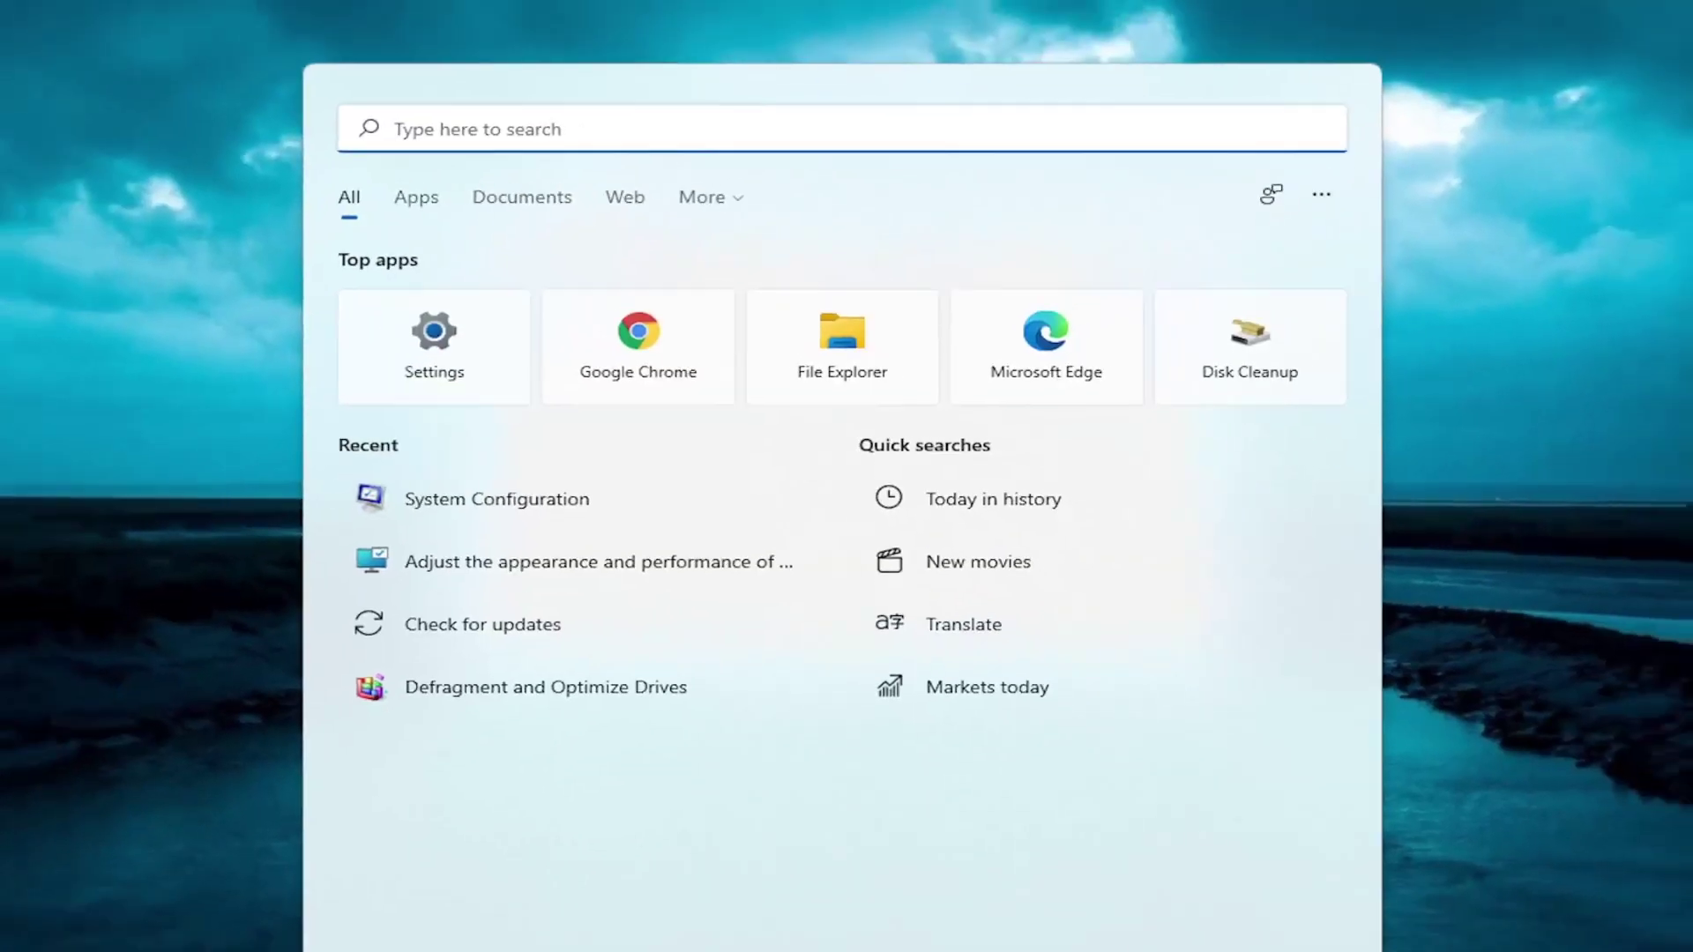
# Step: Launch Calculator, compute 1024 × 8, then multiply that result by 2
pyautogui.write('calc')
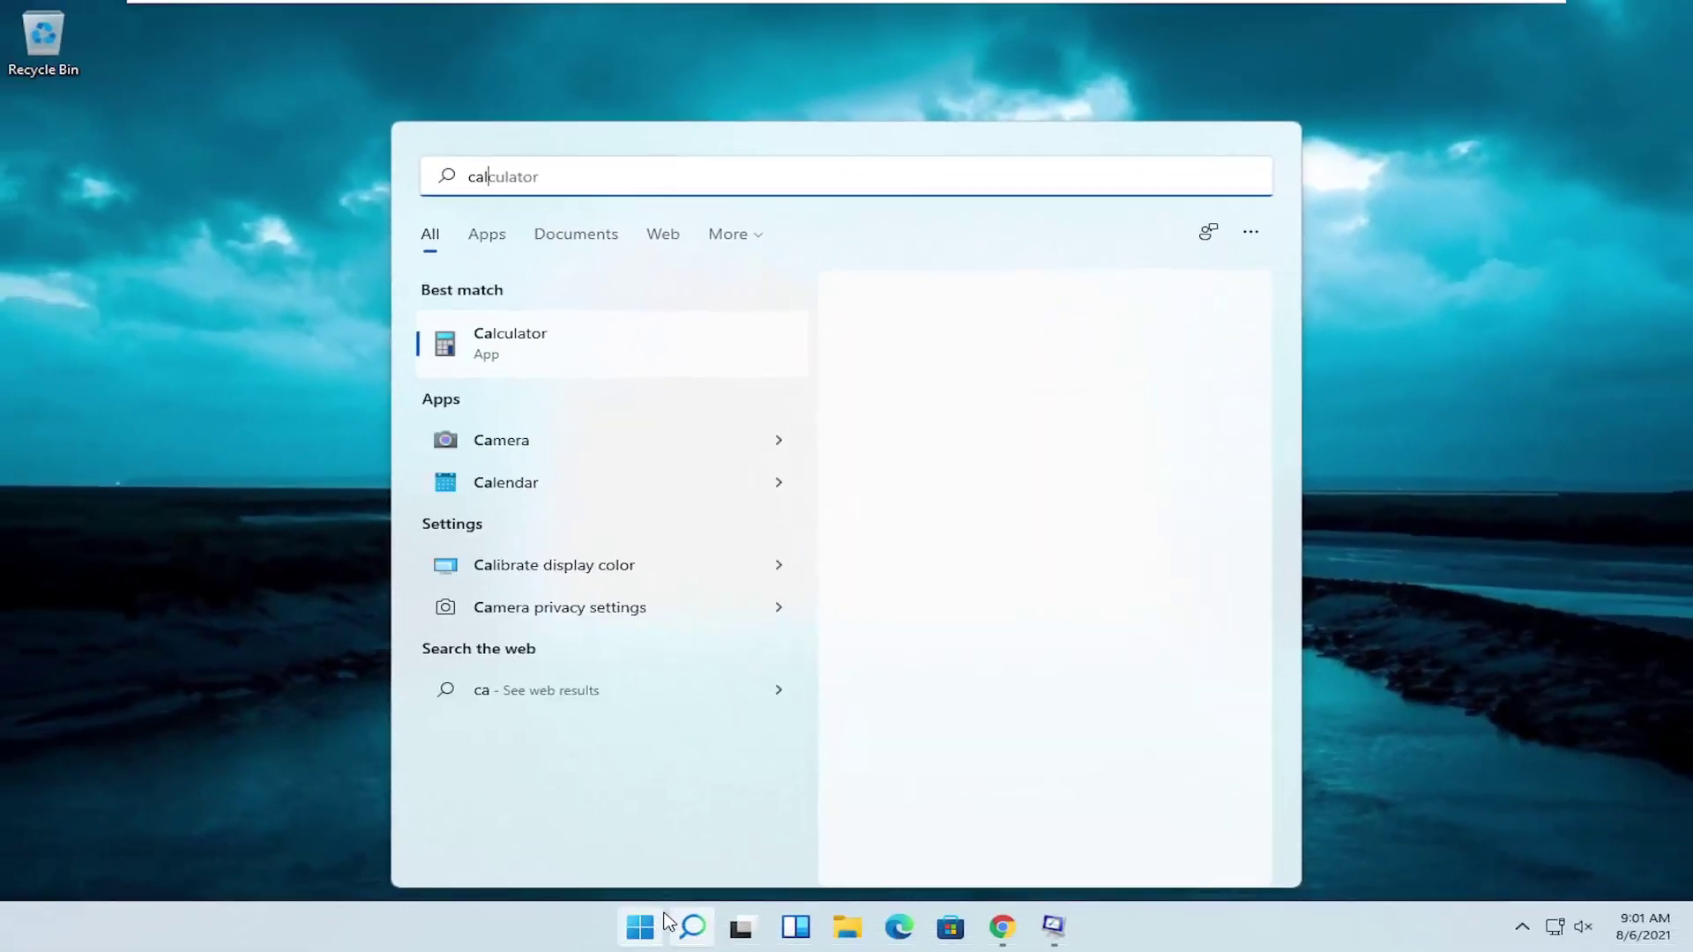
pyautogui.press('Return')
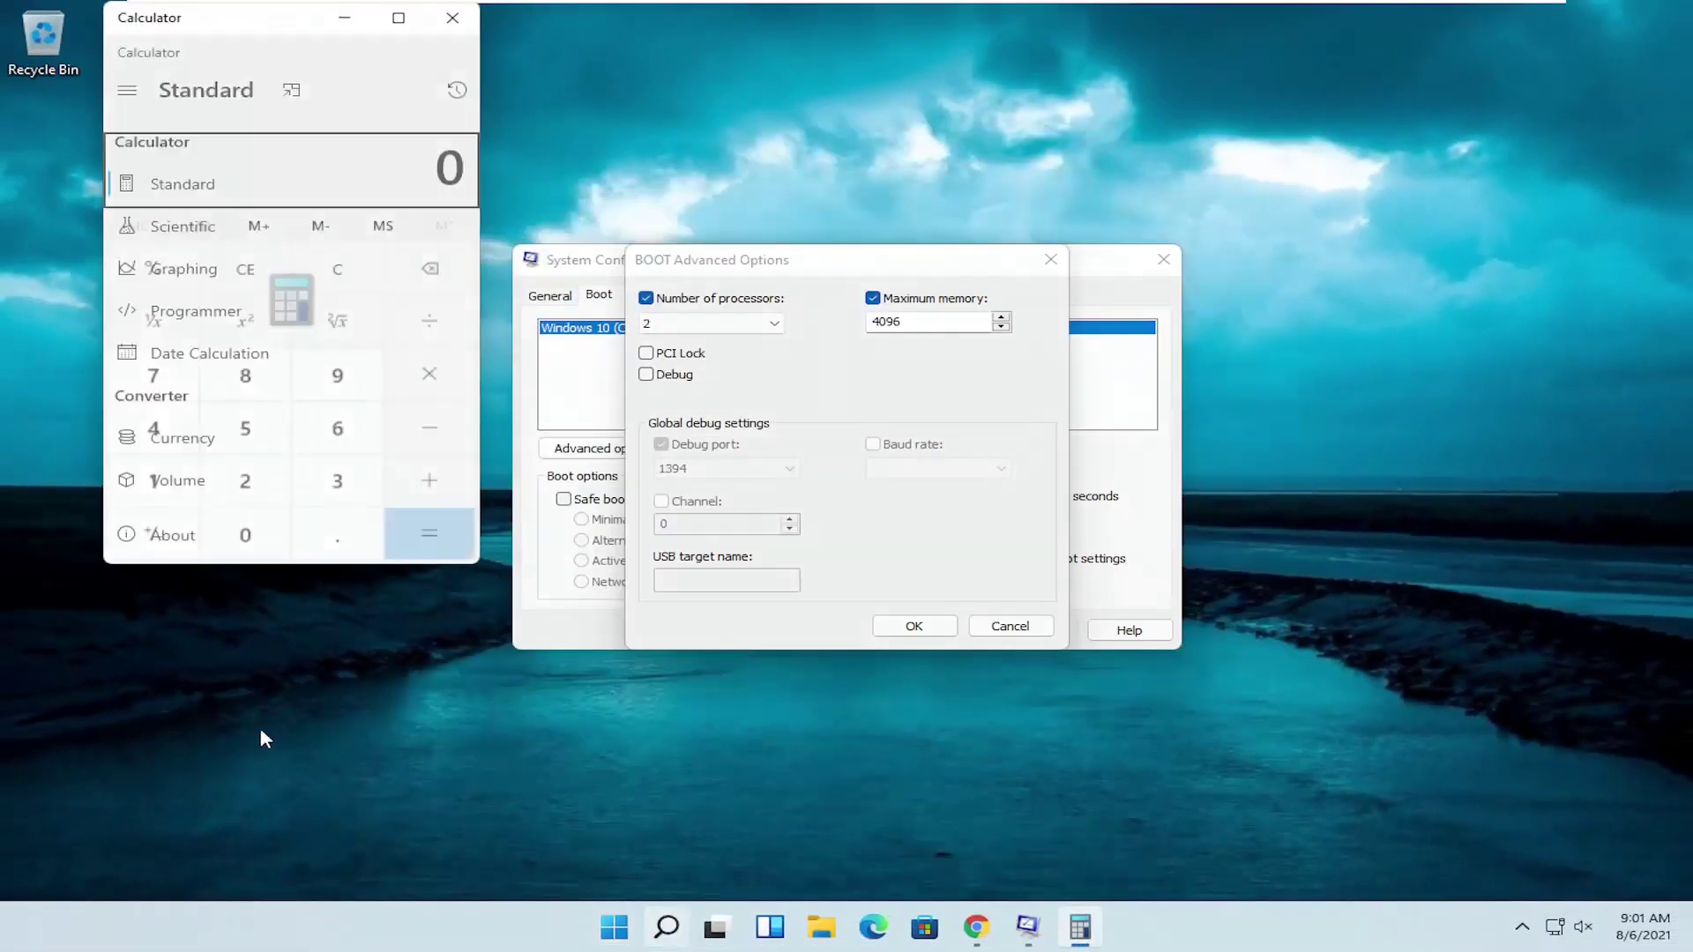
pyautogui.moveTo(230, 7)
pyautogui.mouseDown()
pyautogui.moveTo(615, 115)
pyautogui.moveTo(650, 149)
pyautogui.mouseUp()
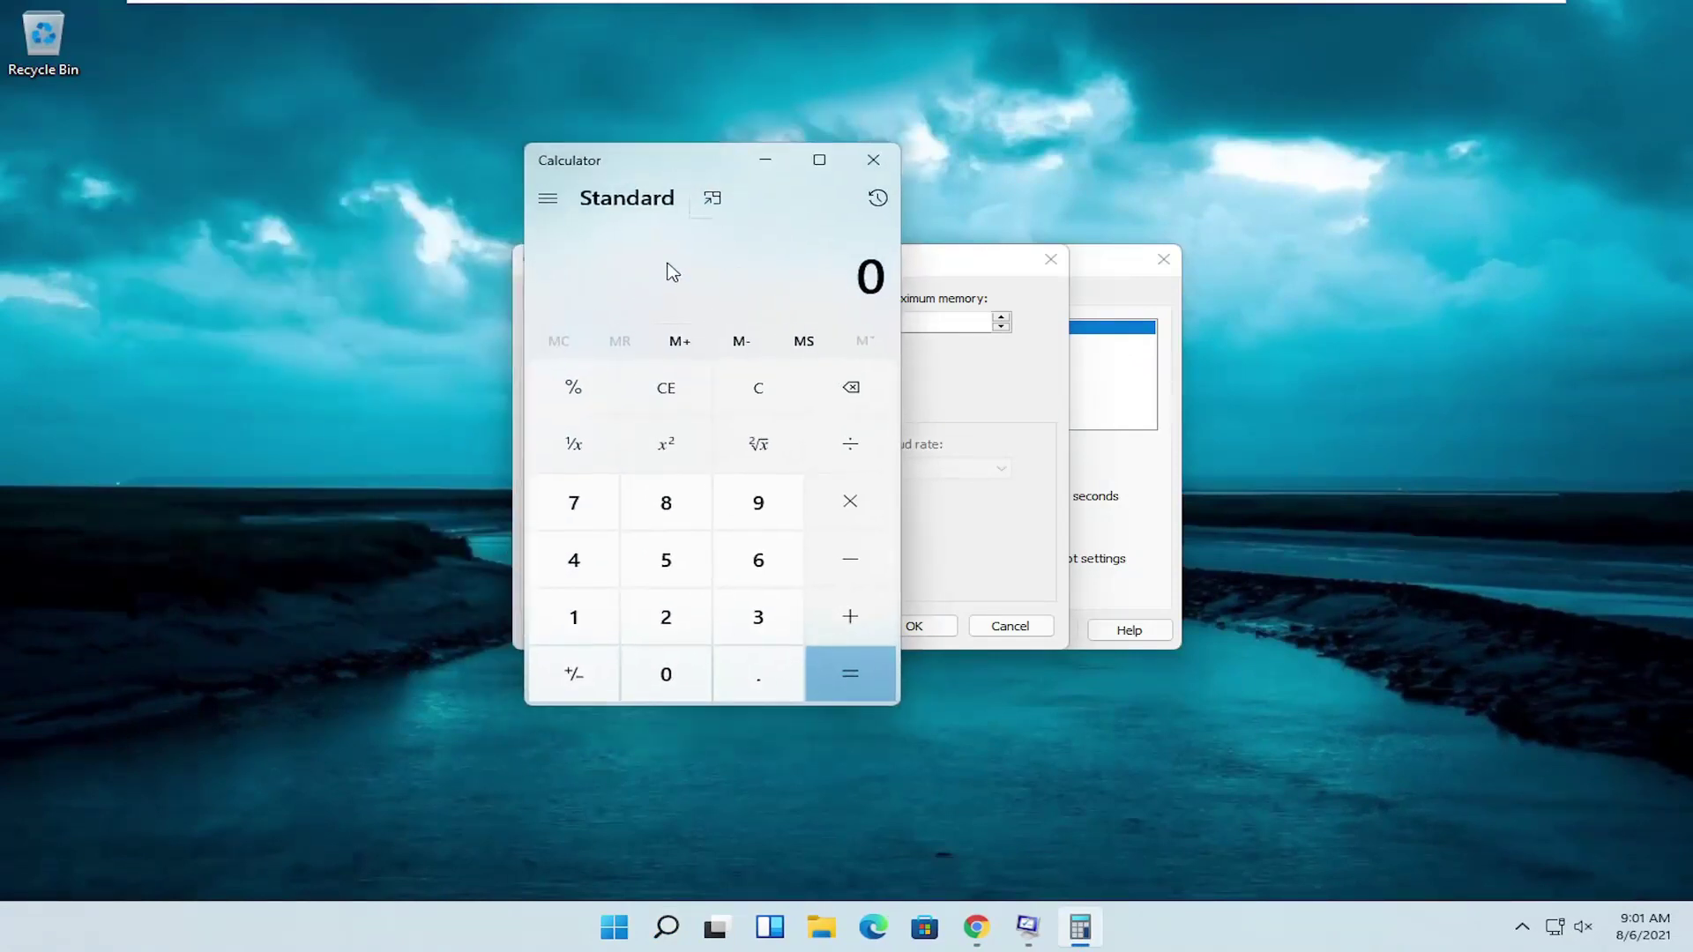
pyautogui.write('1024')
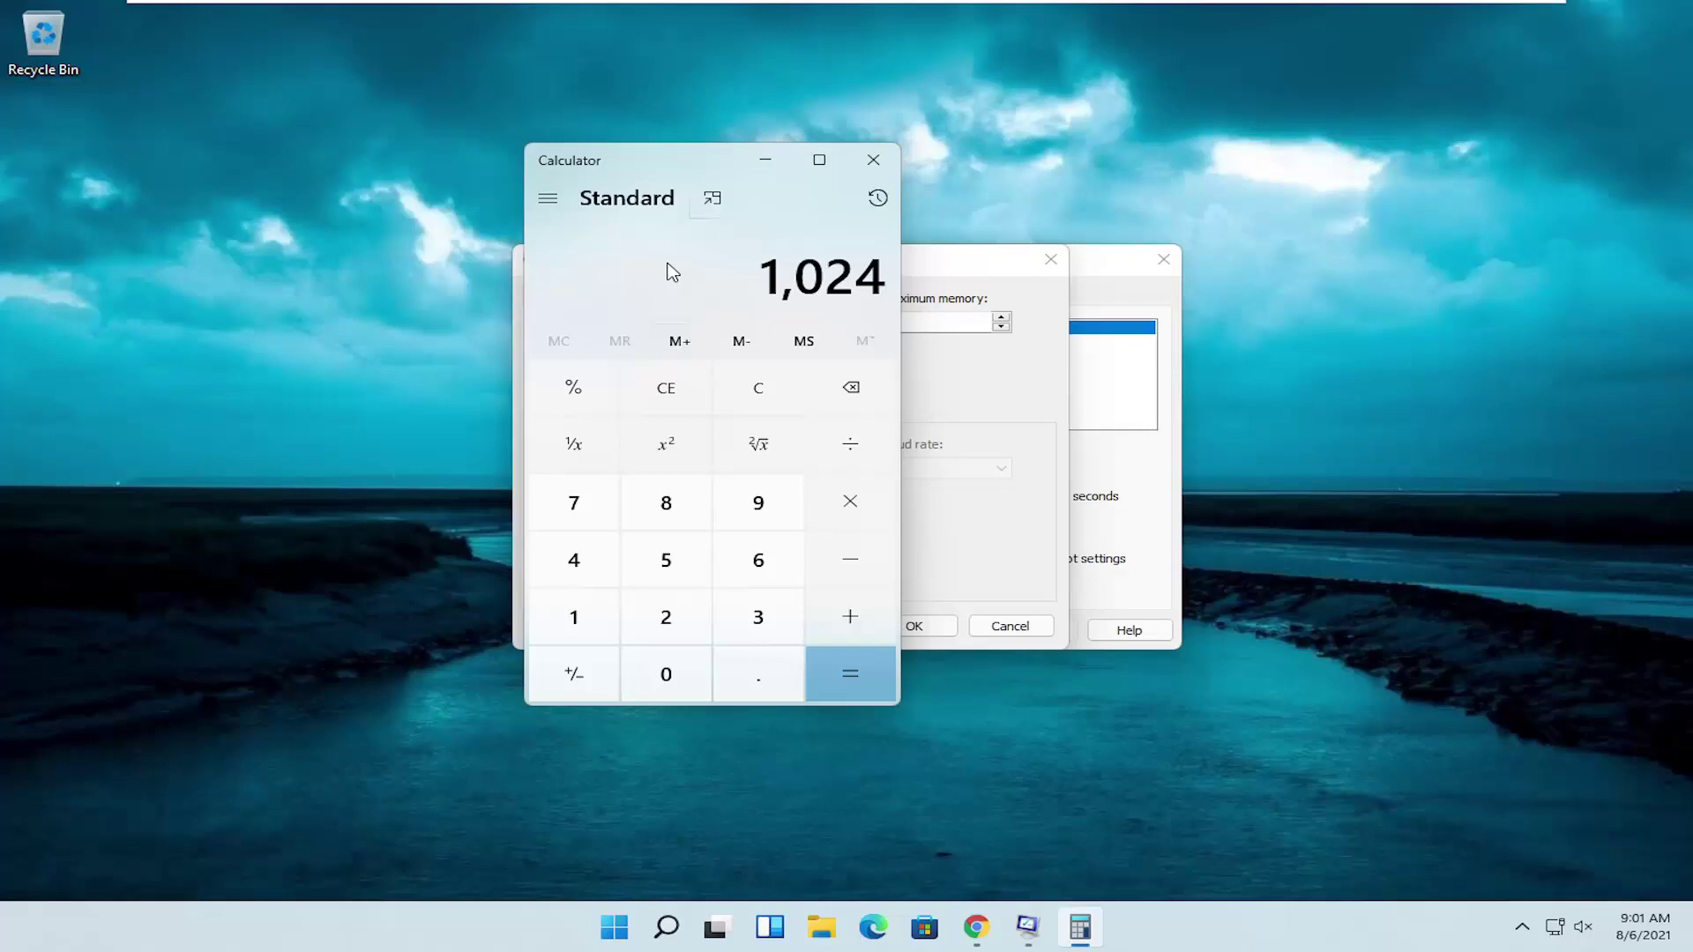
pyautogui.write('*')
pyautogui.write('8')
pyautogui.press('Return')
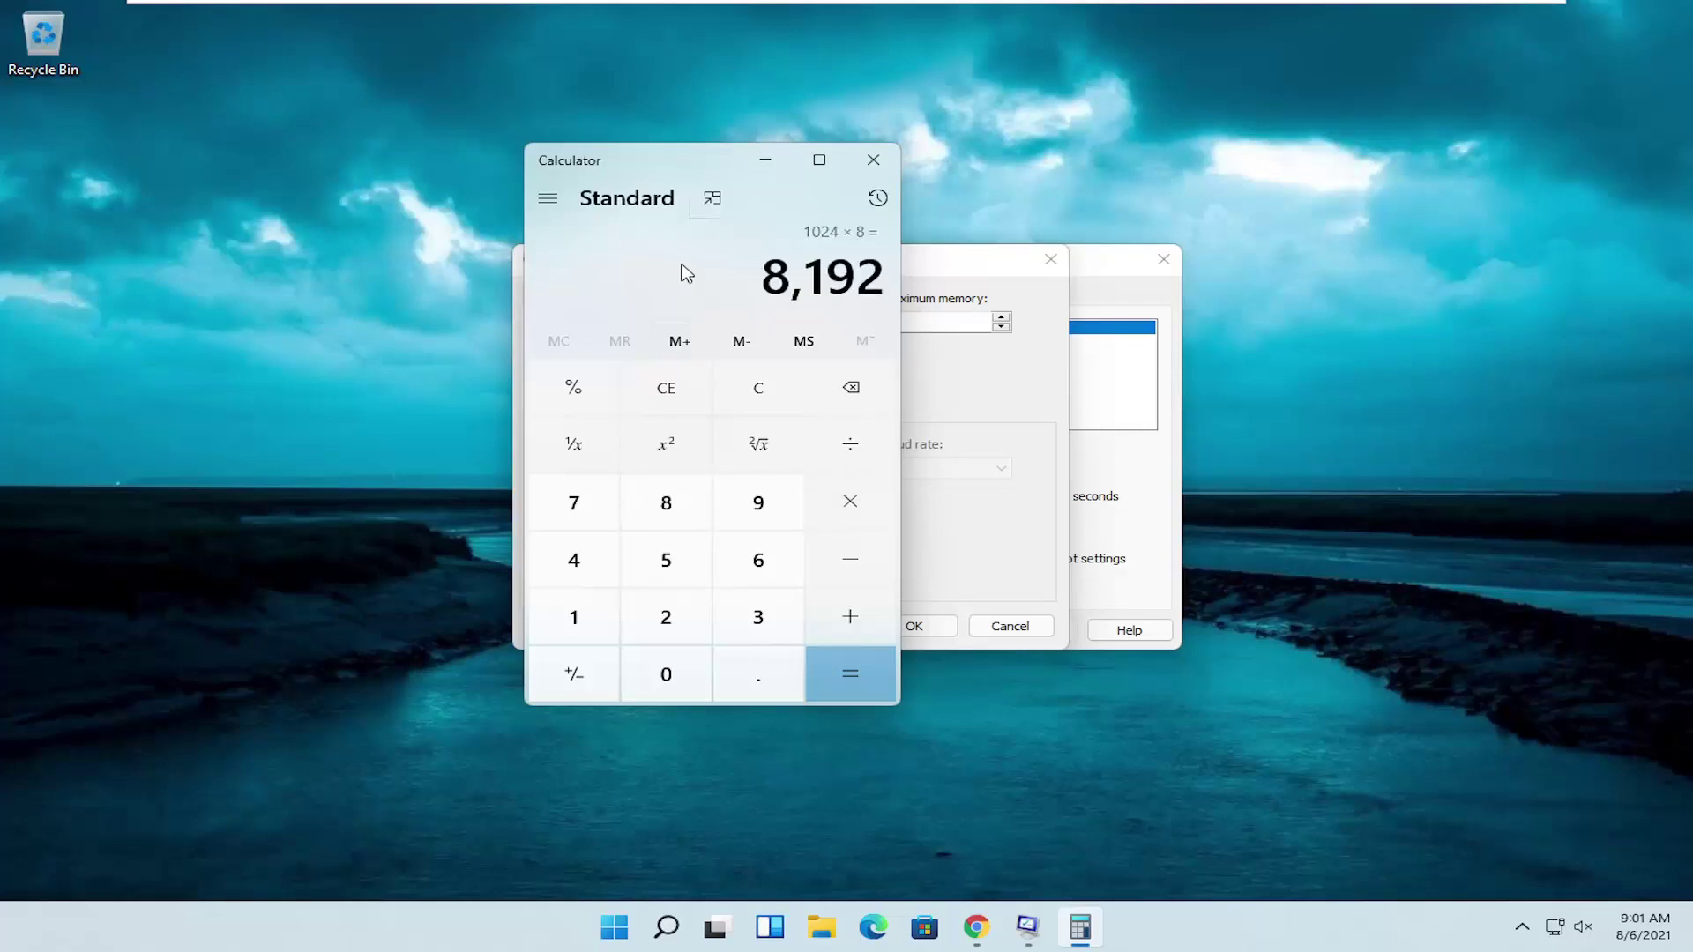
pyautogui.moveTo(729, 166); pyautogui.dragTo(569, 187)
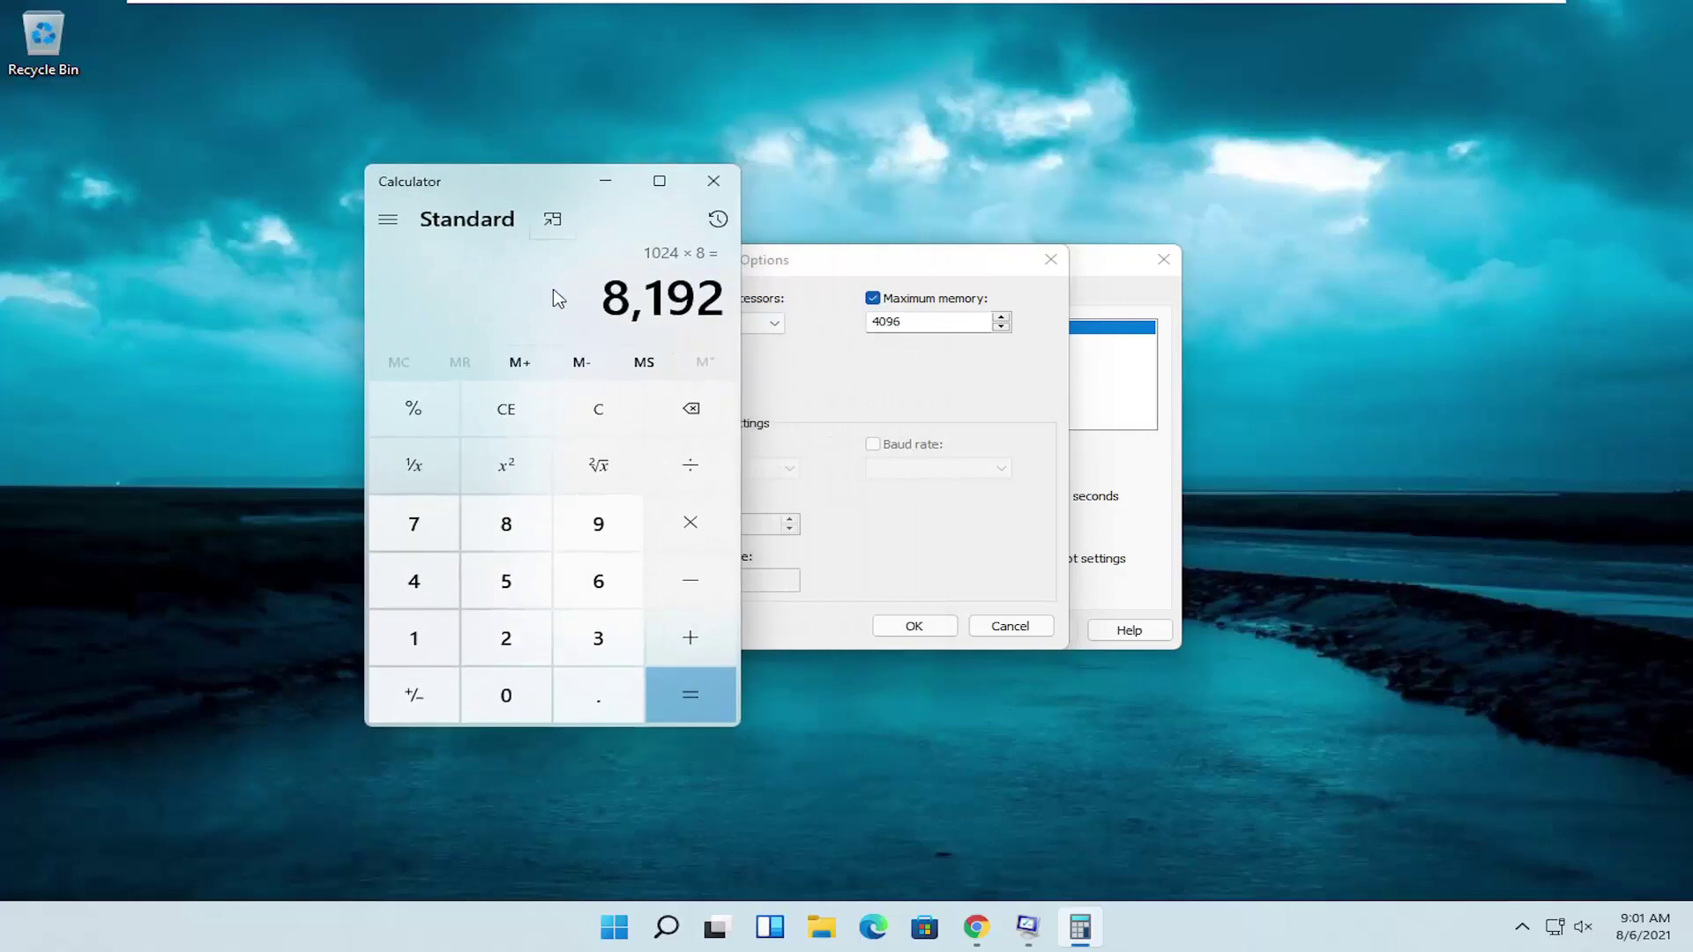
pyautogui.write('*2')
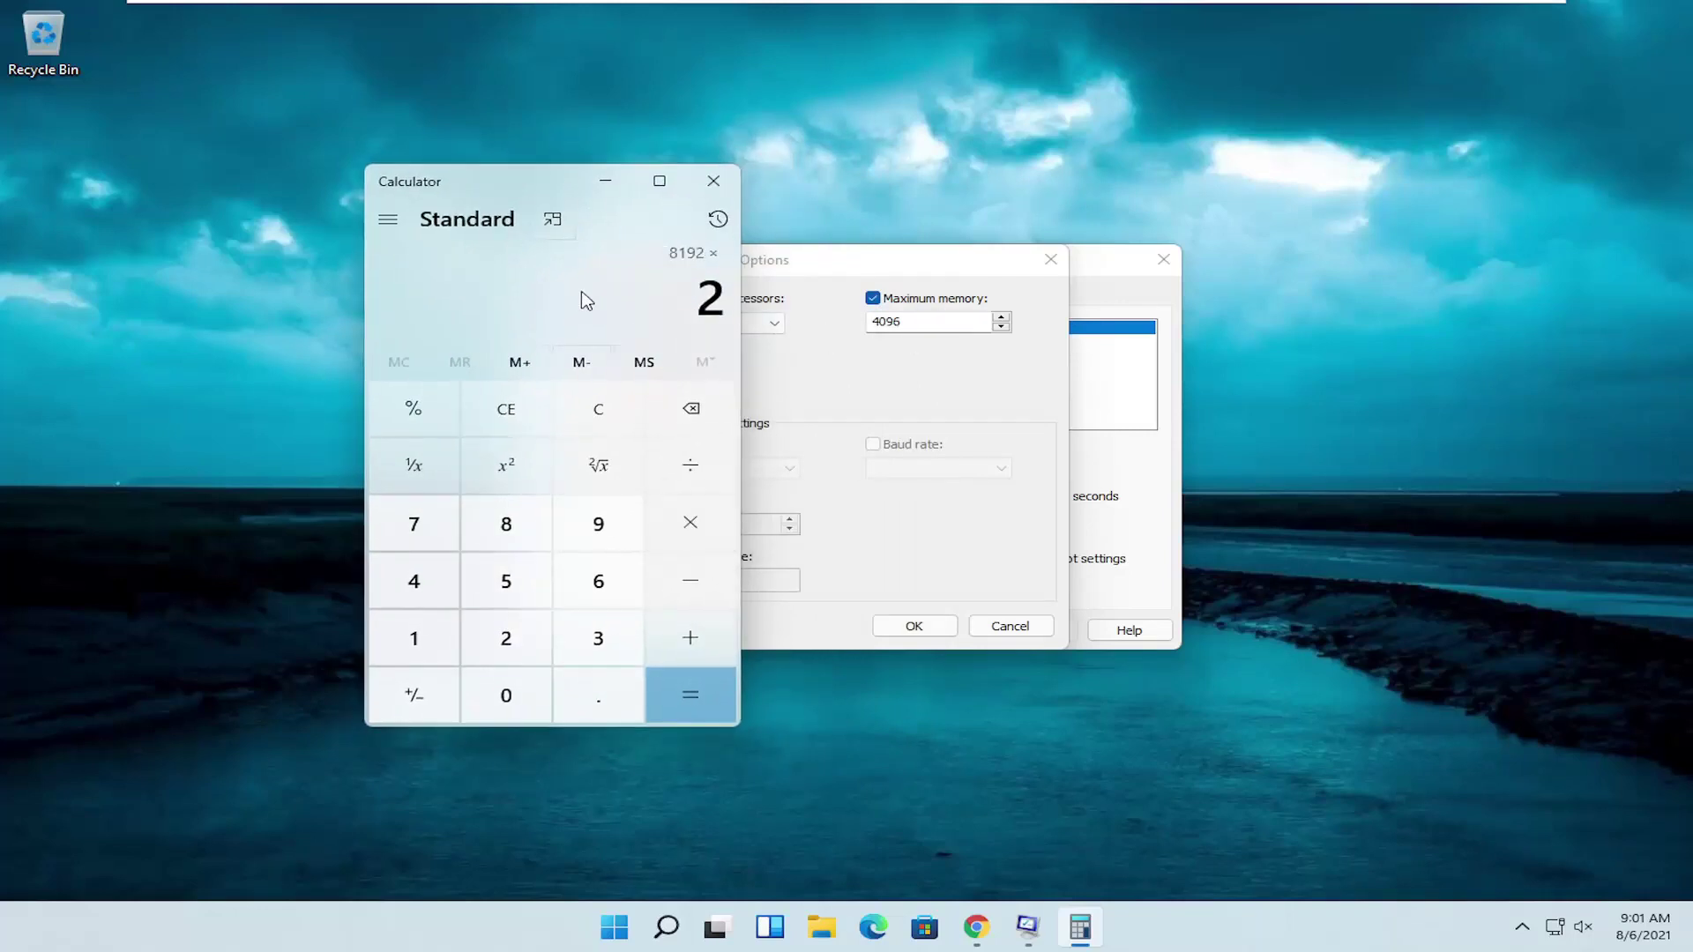
pyautogui.press('Return')
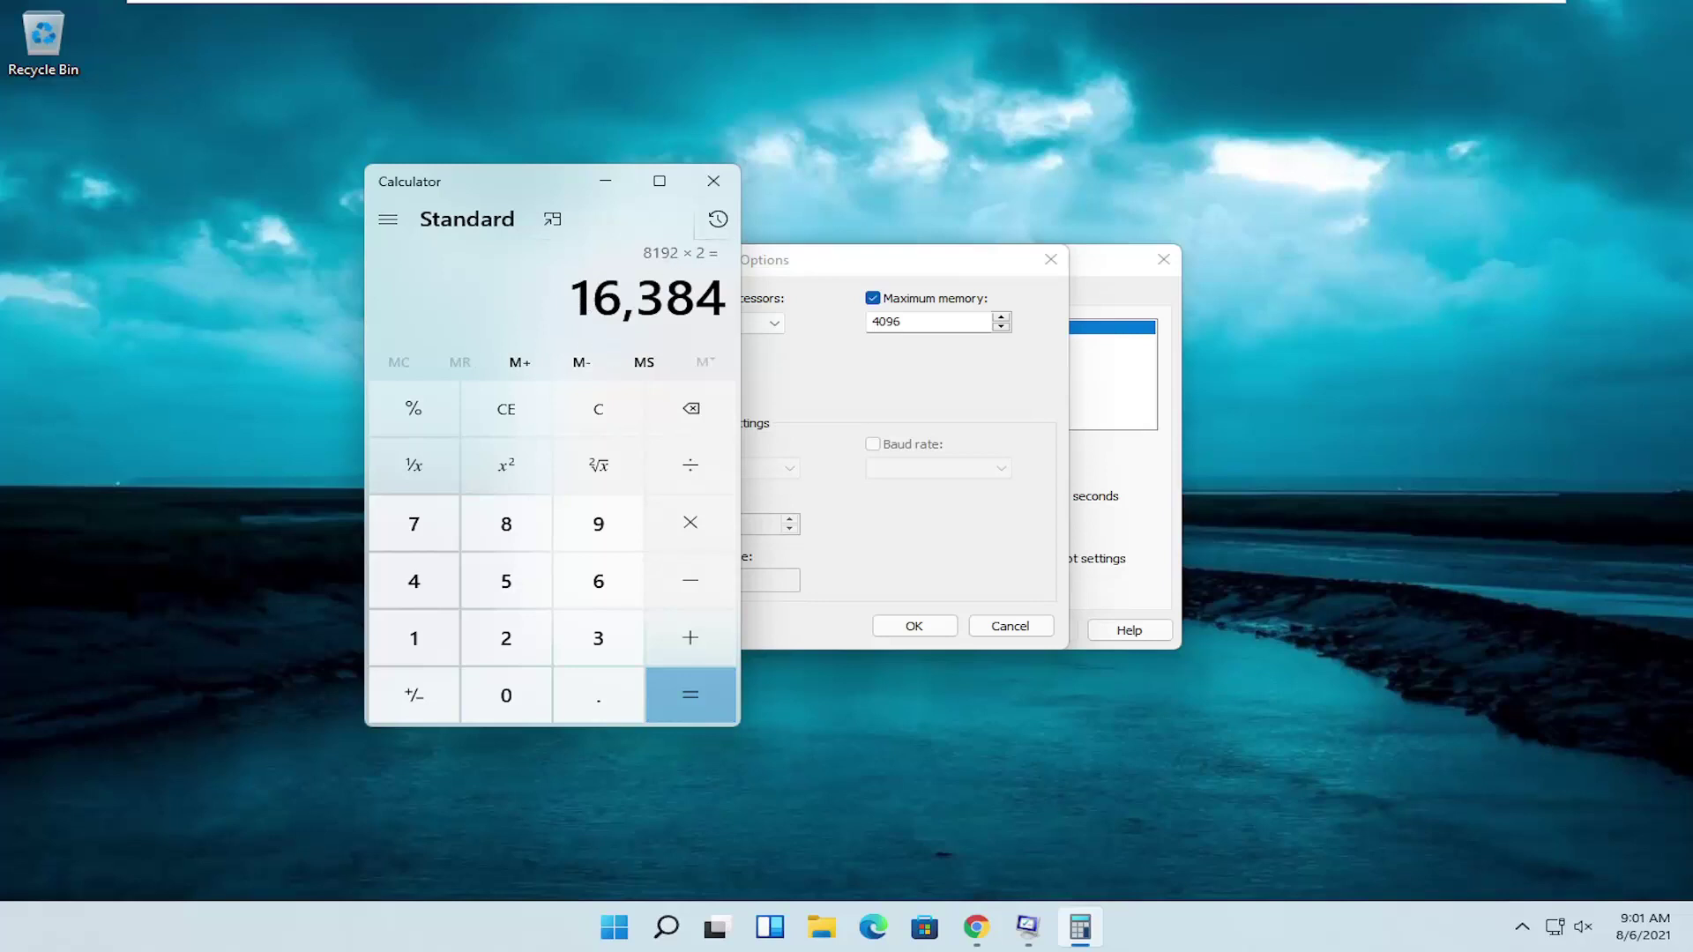
# Step: Clear Calculator, compute 1024 × 4 = 4,096, and close it
pyautogui.press('Escape')
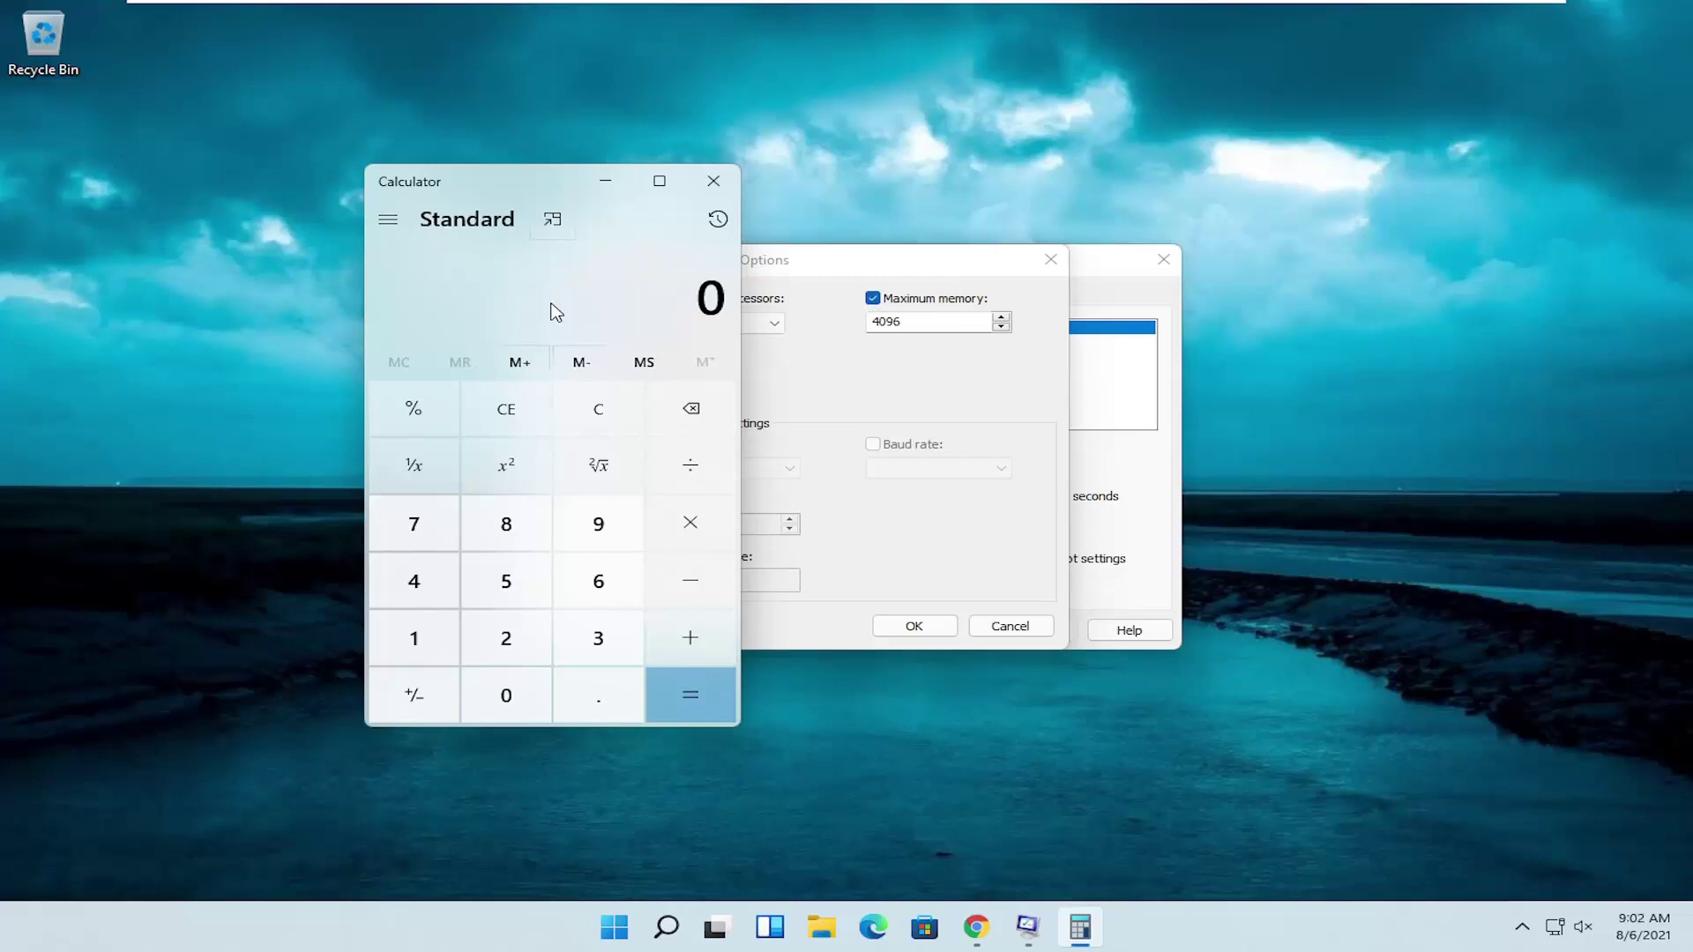
pyautogui.write('102')
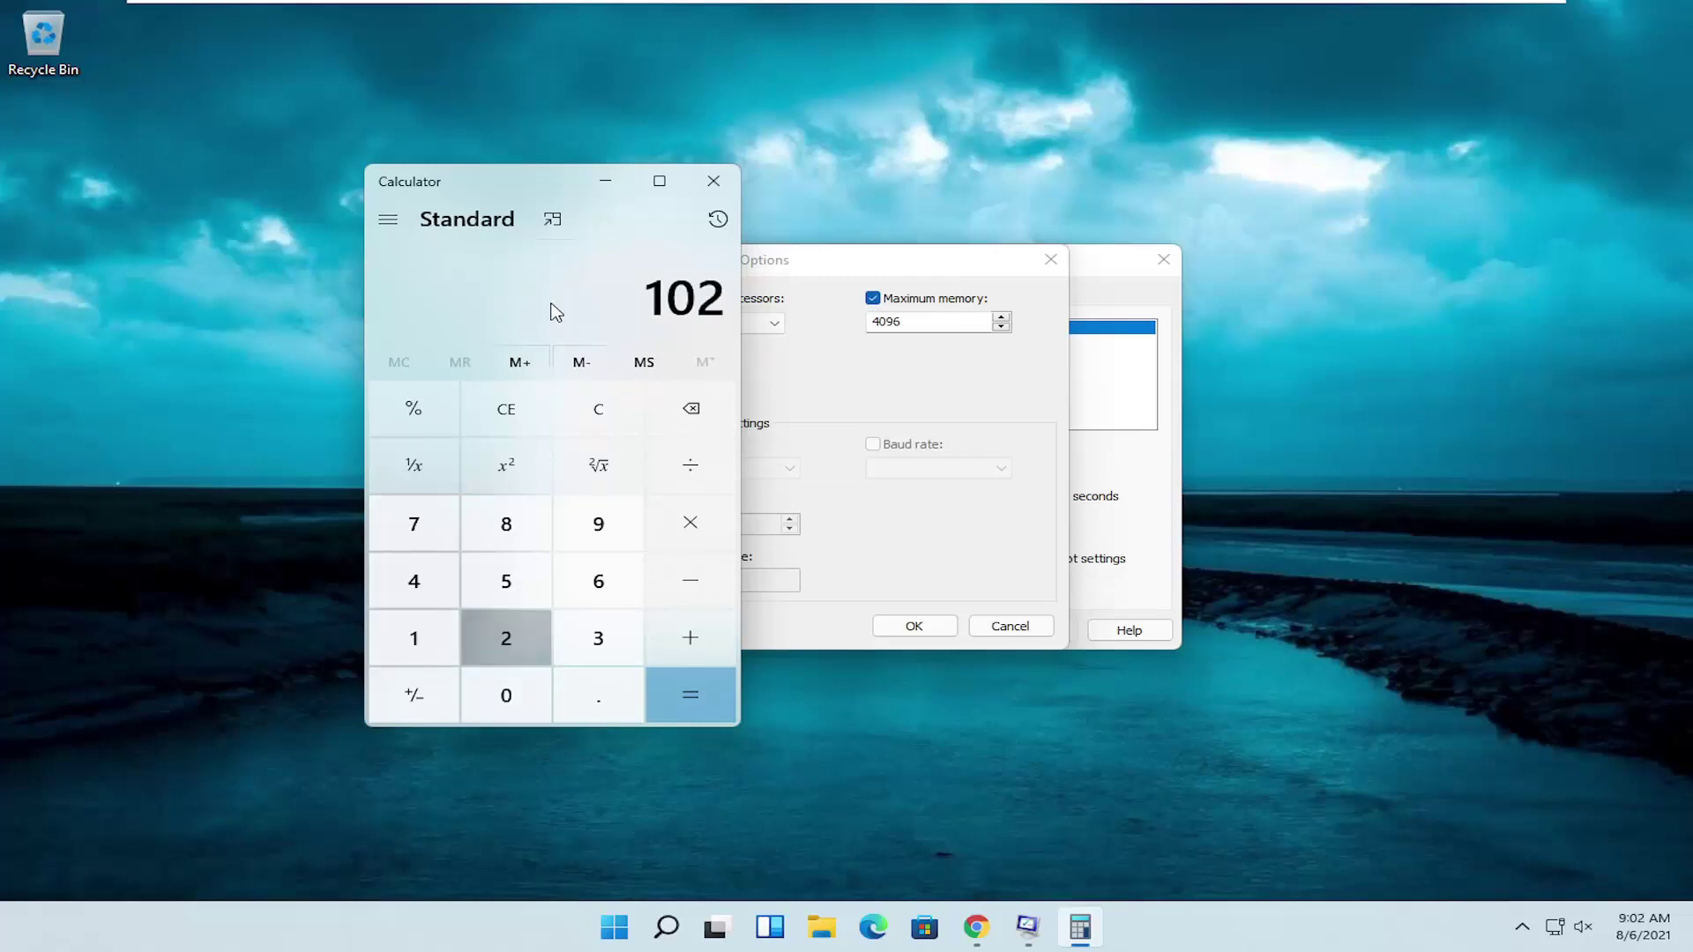
pyautogui.write('4*4')
pyautogui.press('Return')
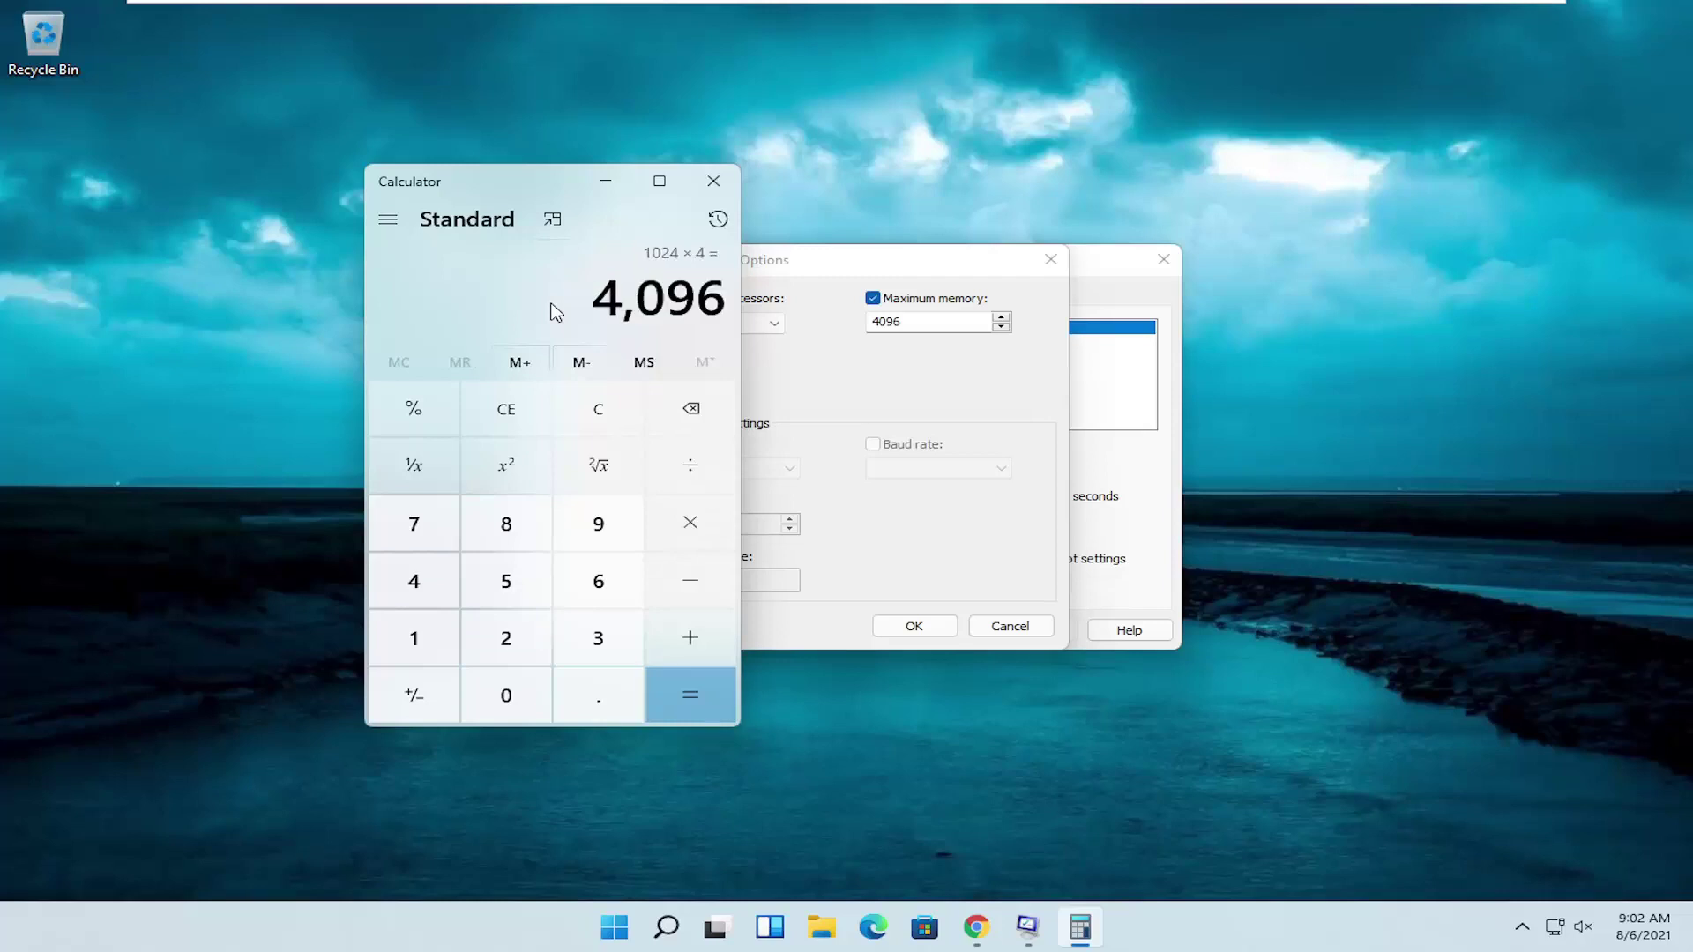
pyautogui.click(714, 181)
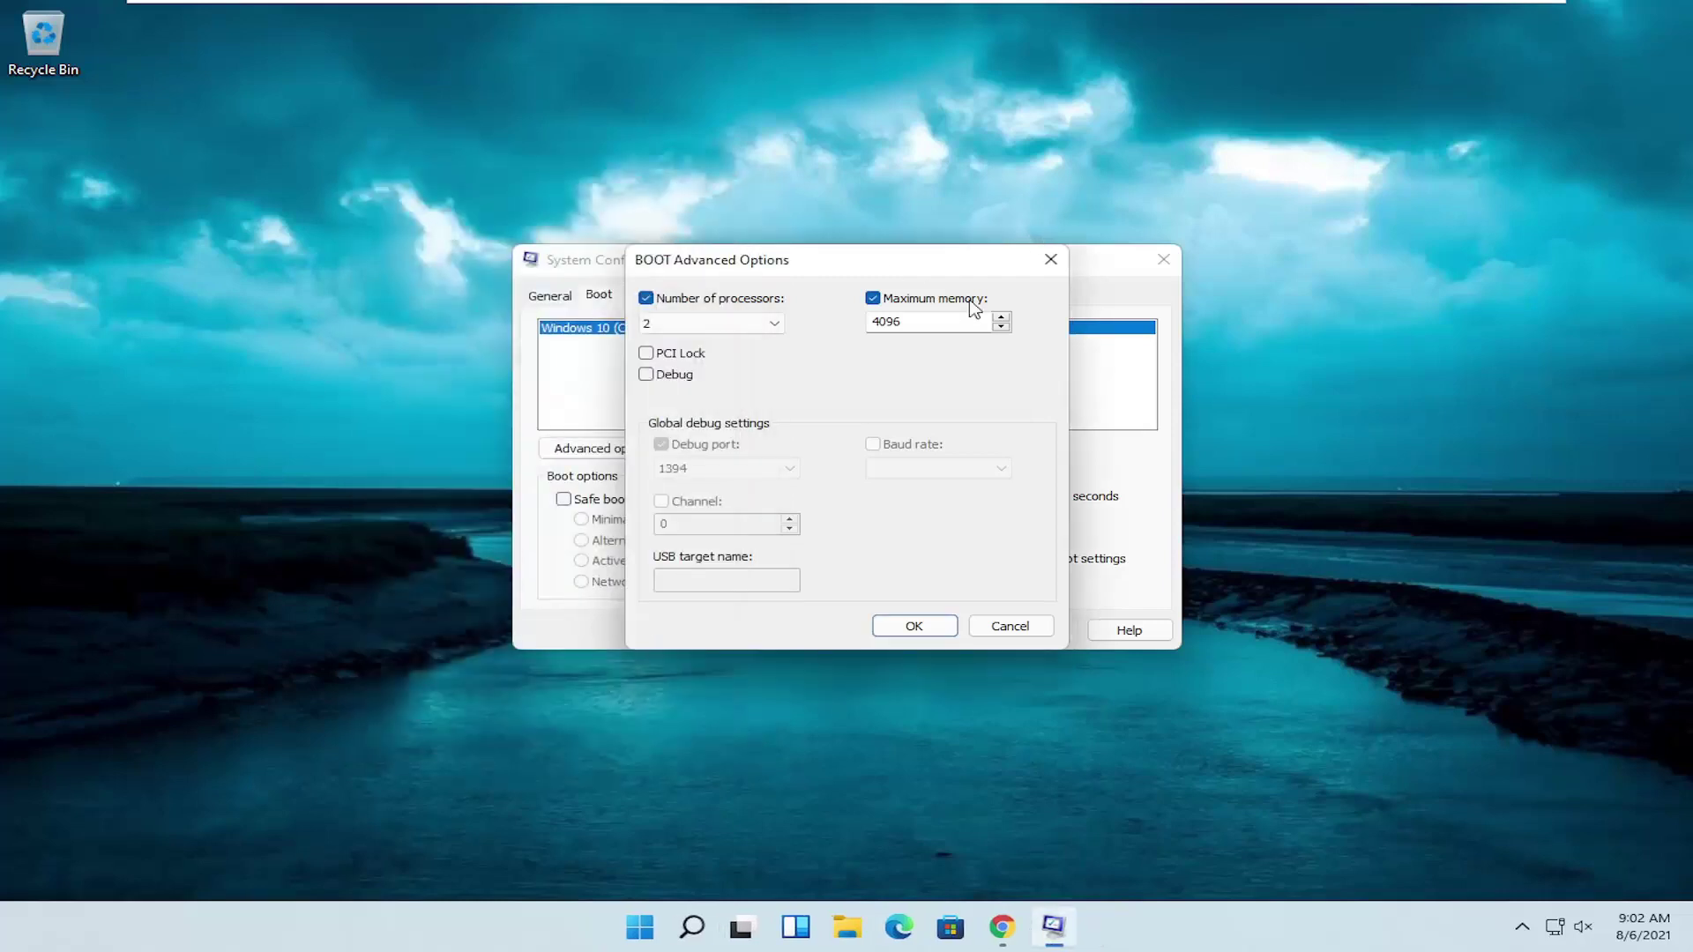
# Step: Accept the 2-processor, 4096 MB boot limits and close System Configuration
pyautogui.click(913, 626)
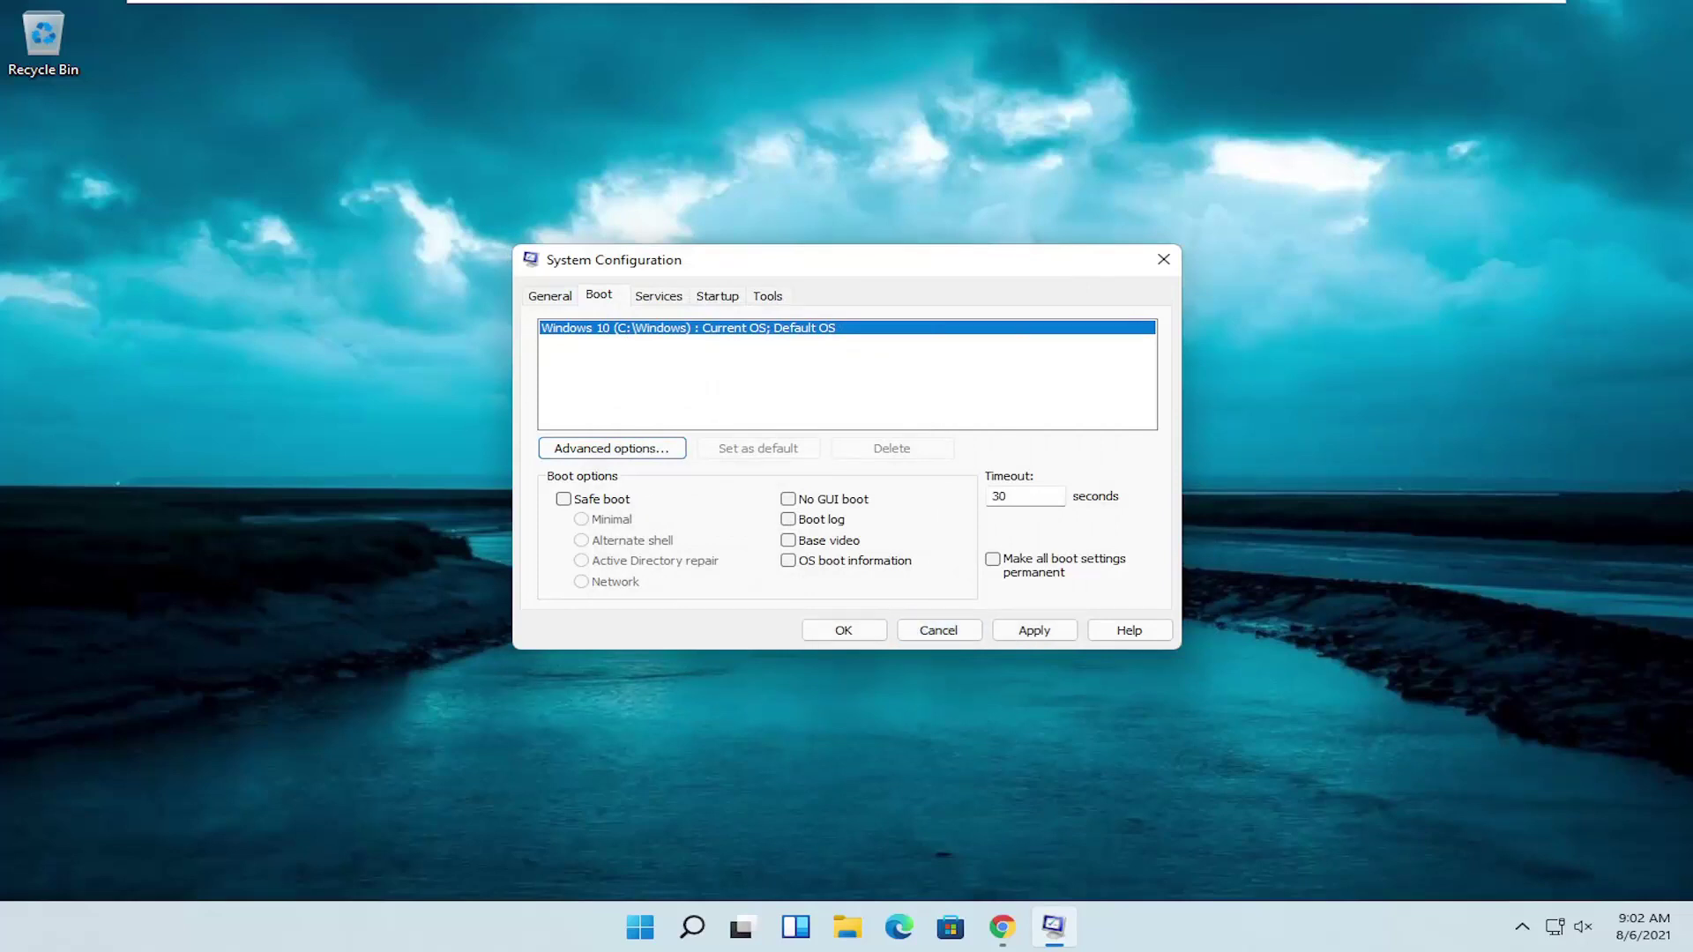
pyautogui.click(1162, 259)
# Step: Search 'adjus' to open Adjust the appearance and performance of Windows, then reposition it
pyautogui.click(705, 934)
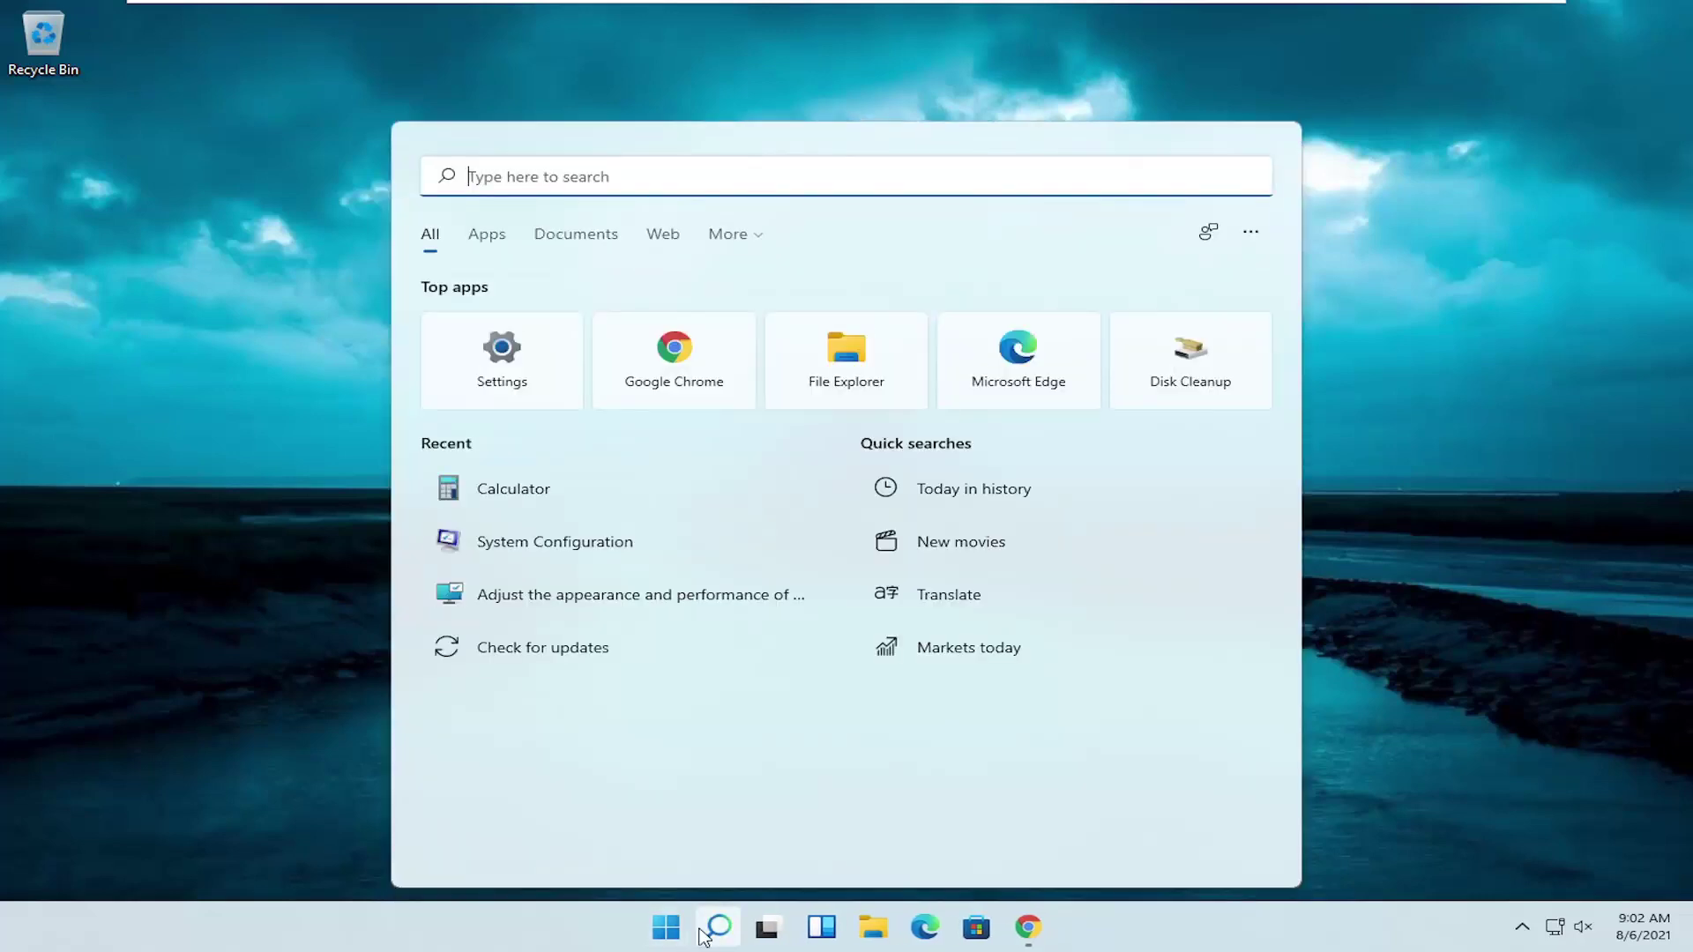
pyautogui.write('adjus')
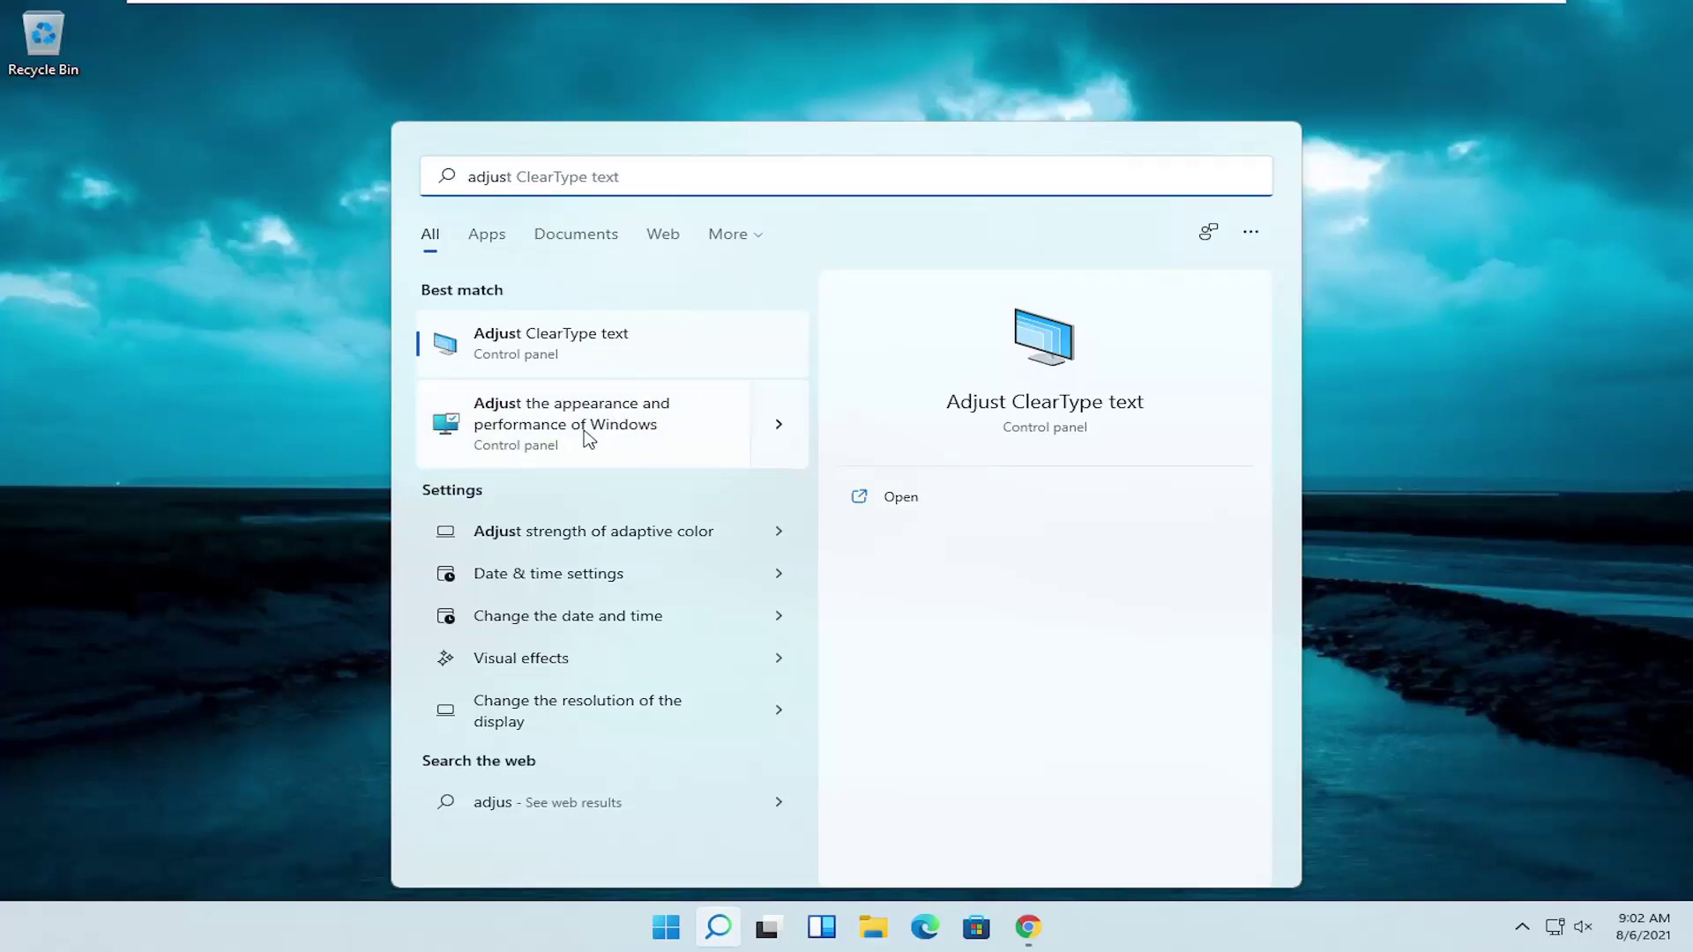
pyautogui.click(588, 438)
pyautogui.moveTo(503, 215); pyautogui.dragTo(787, 144)
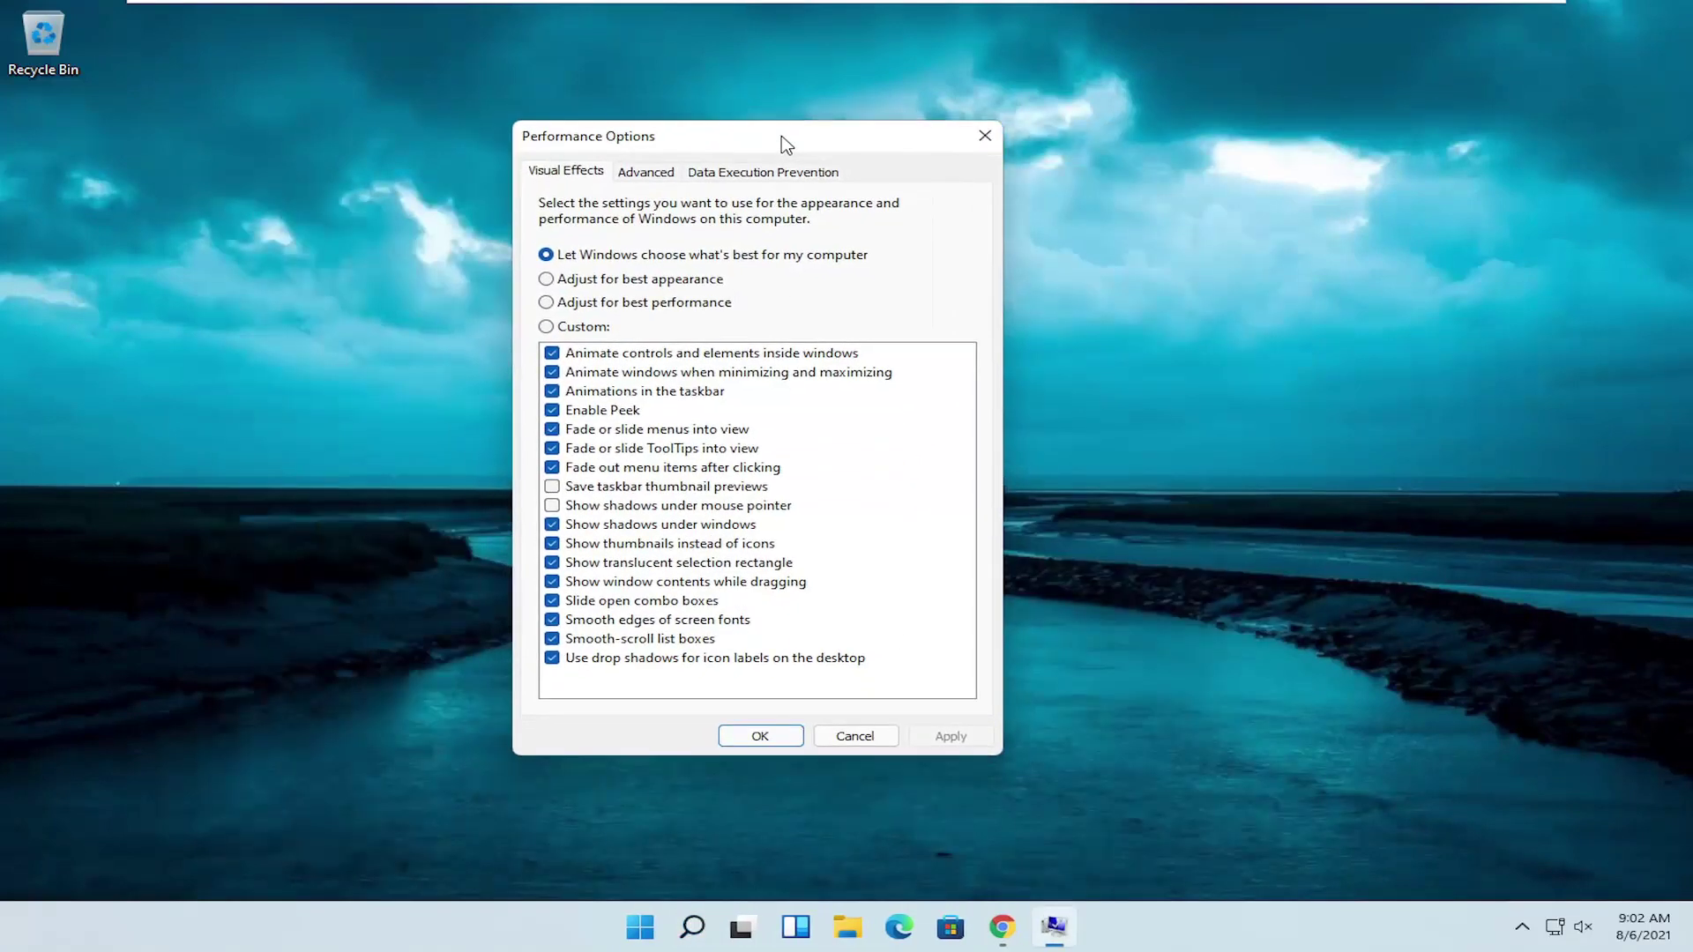
# Step: Keep paging file size automatically managed, acknowledge the restart notice, and close Performance Options
pyautogui.click(653, 176)
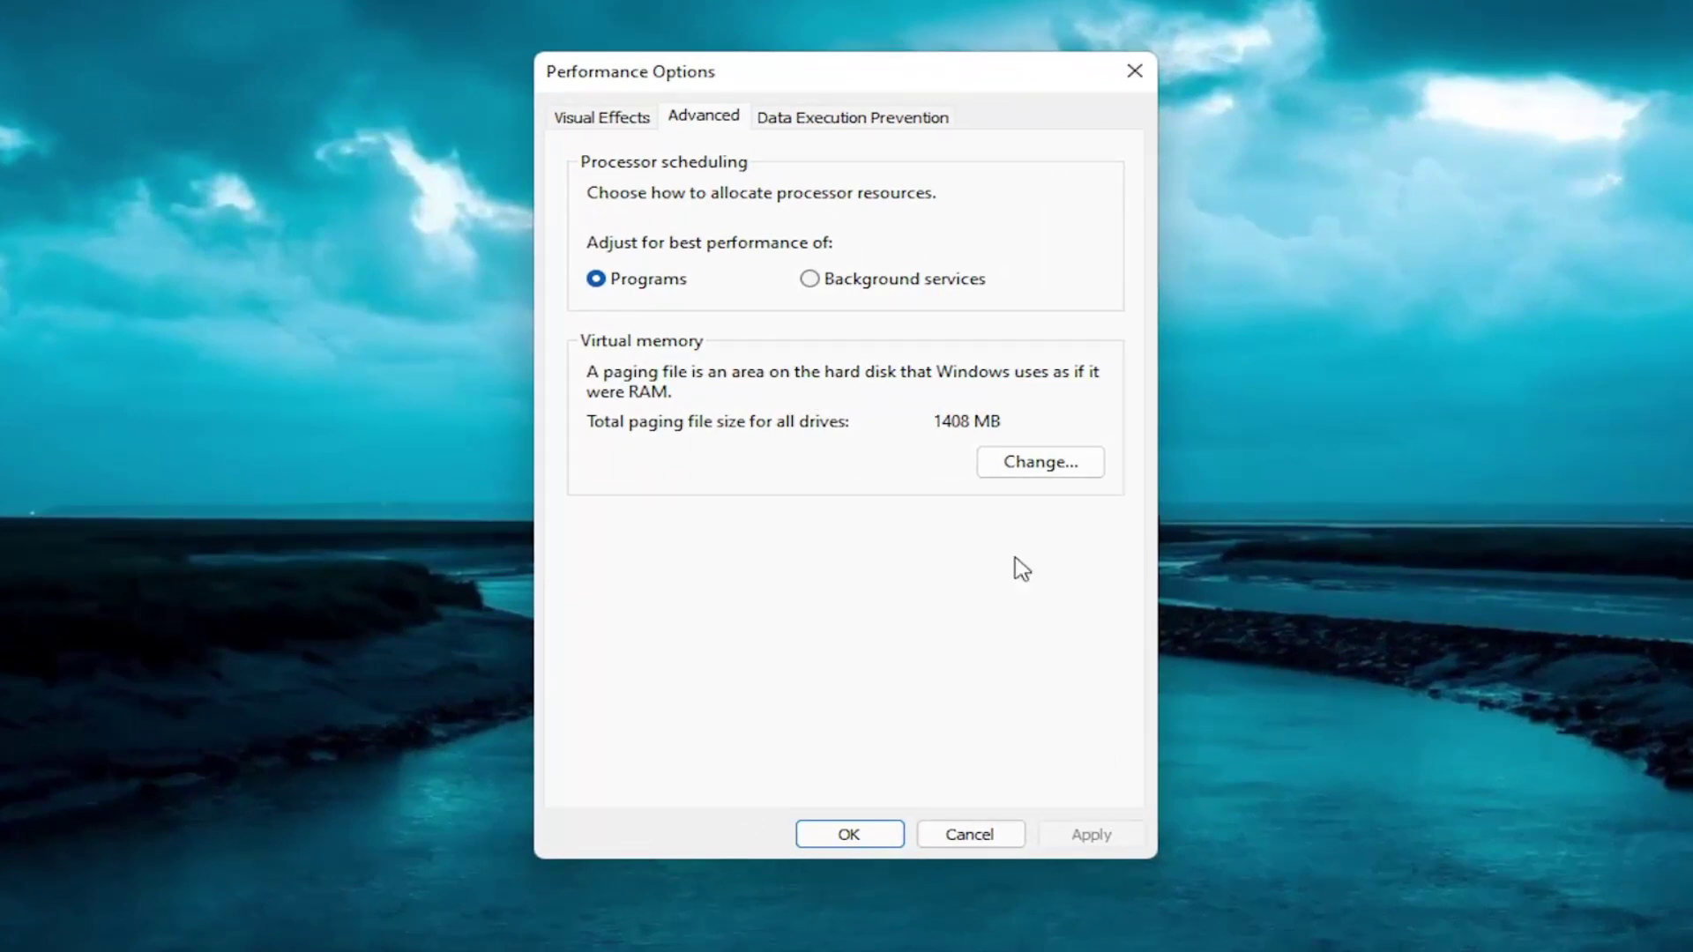
pyautogui.click(1074, 460)
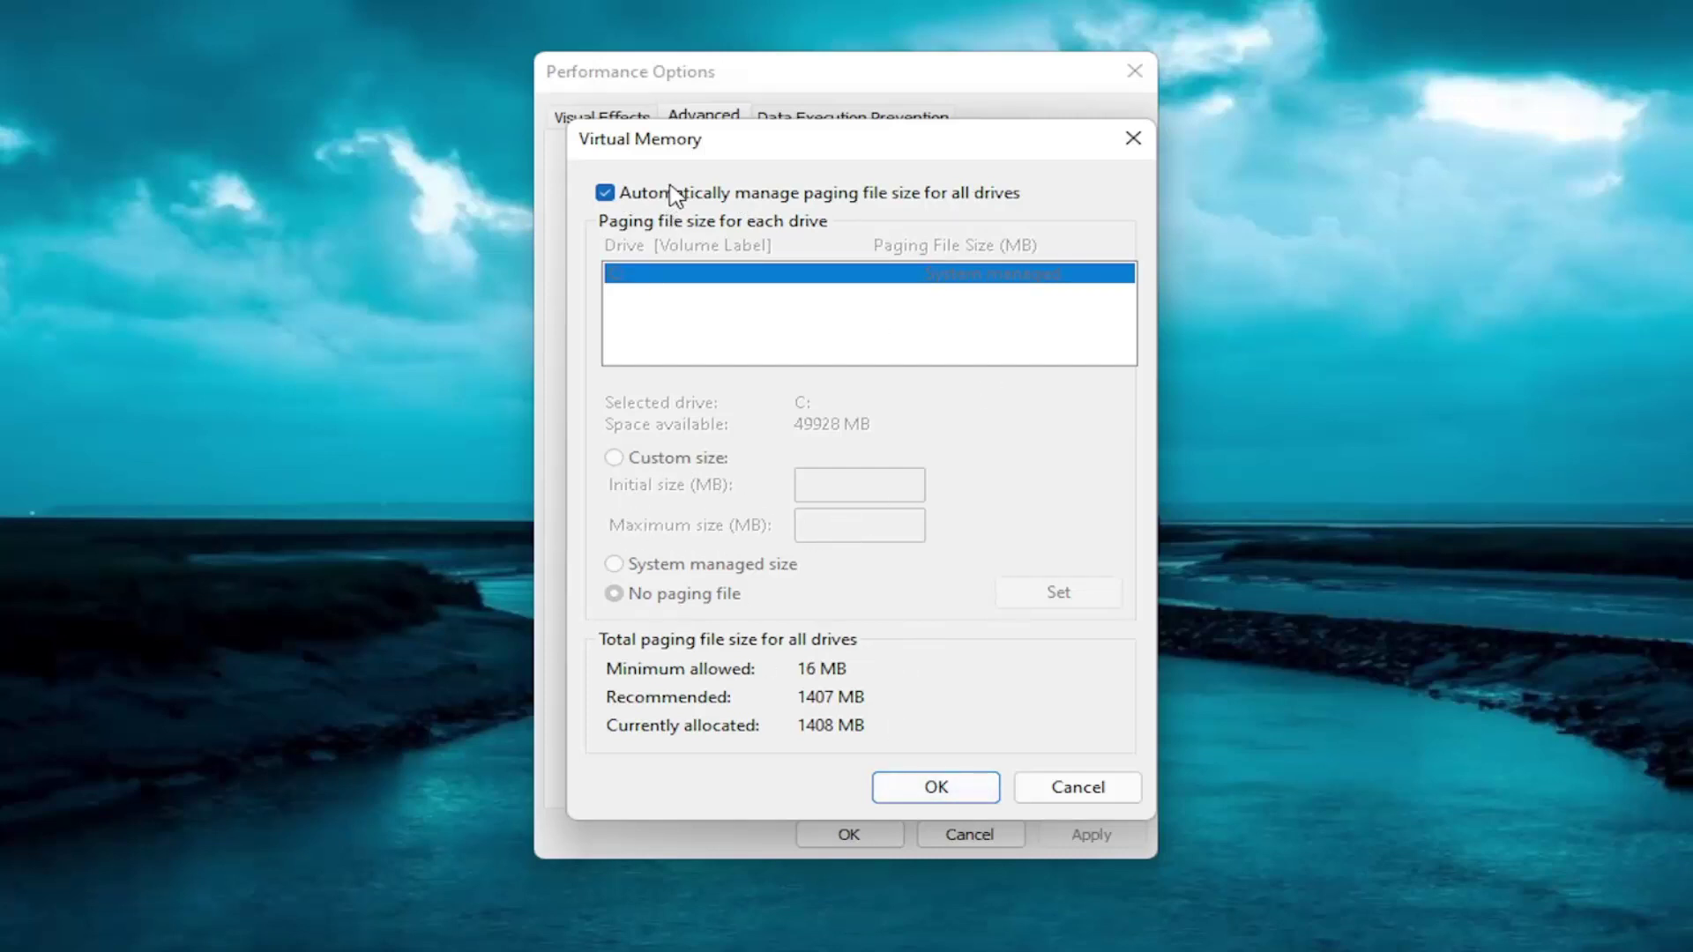
pyautogui.click(910, 798)
pyautogui.moveTo(927, 421); pyautogui.dragTo(821, 419)
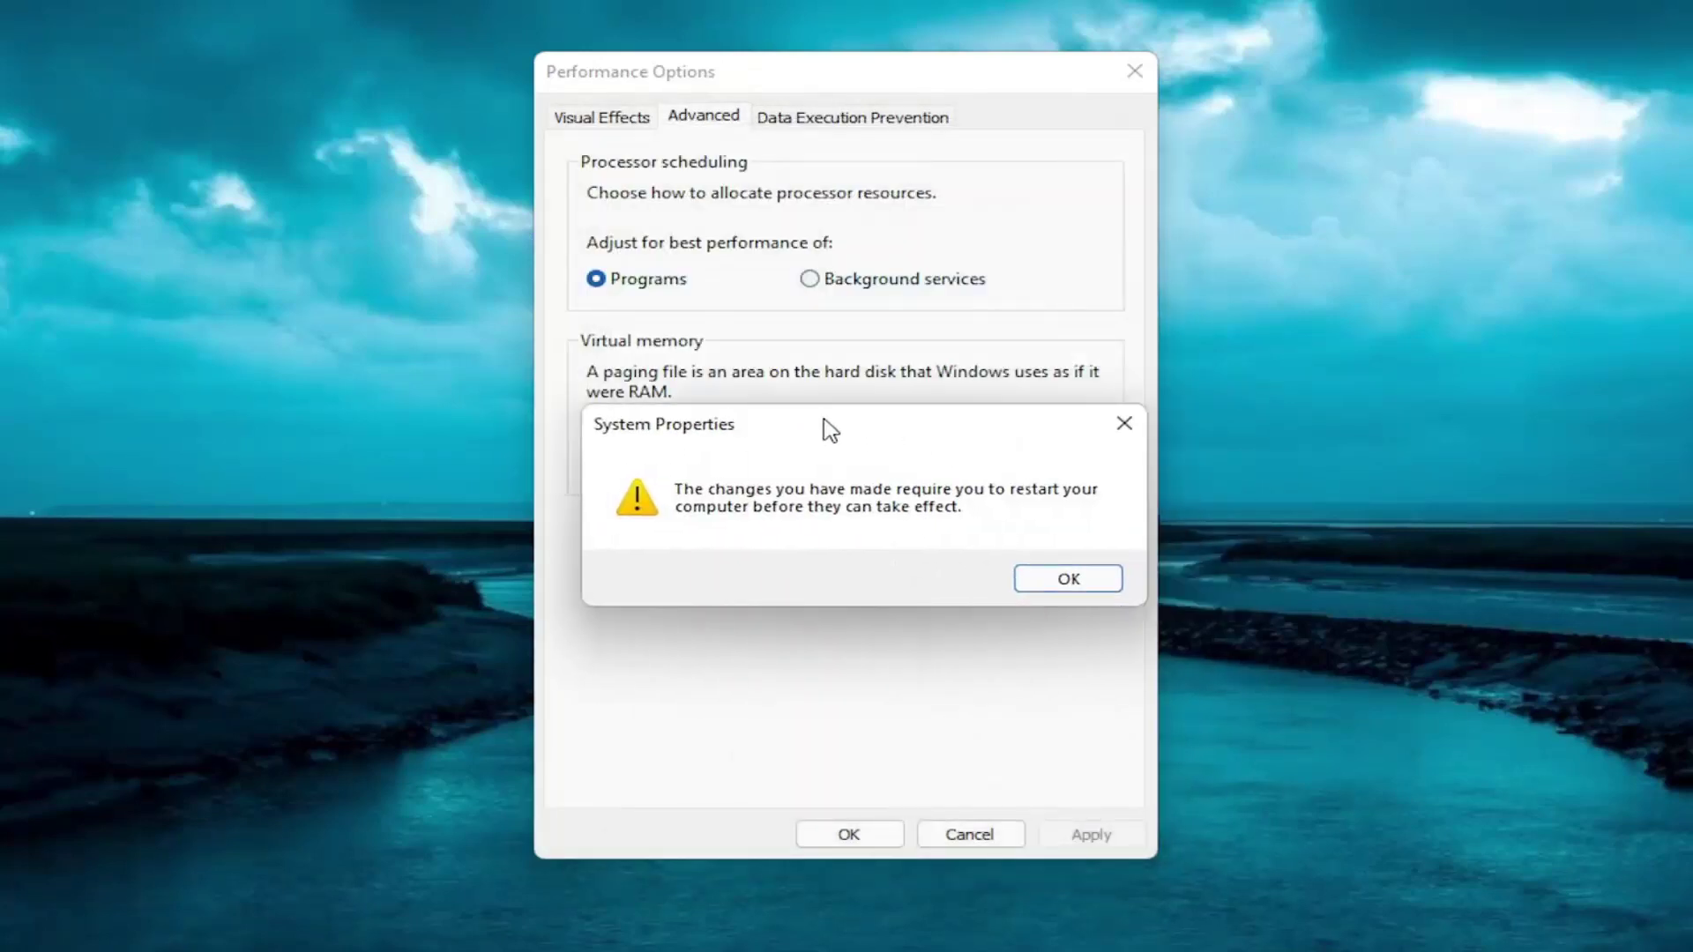
pyautogui.click(1065, 589)
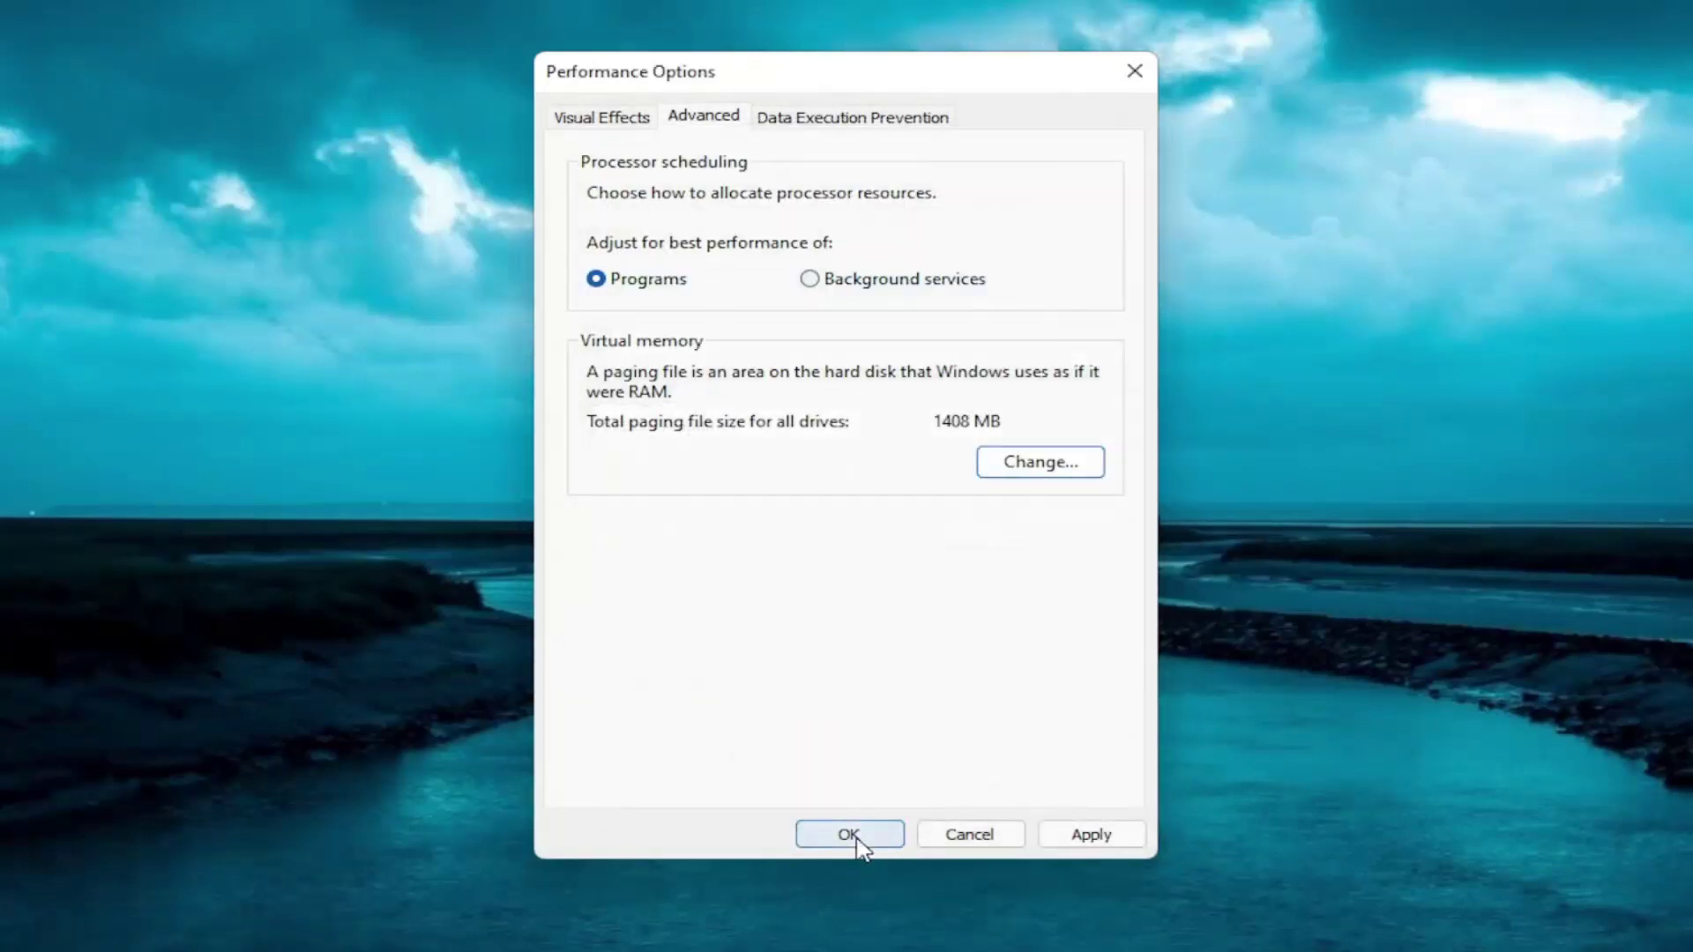
pyautogui.click(858, 839)
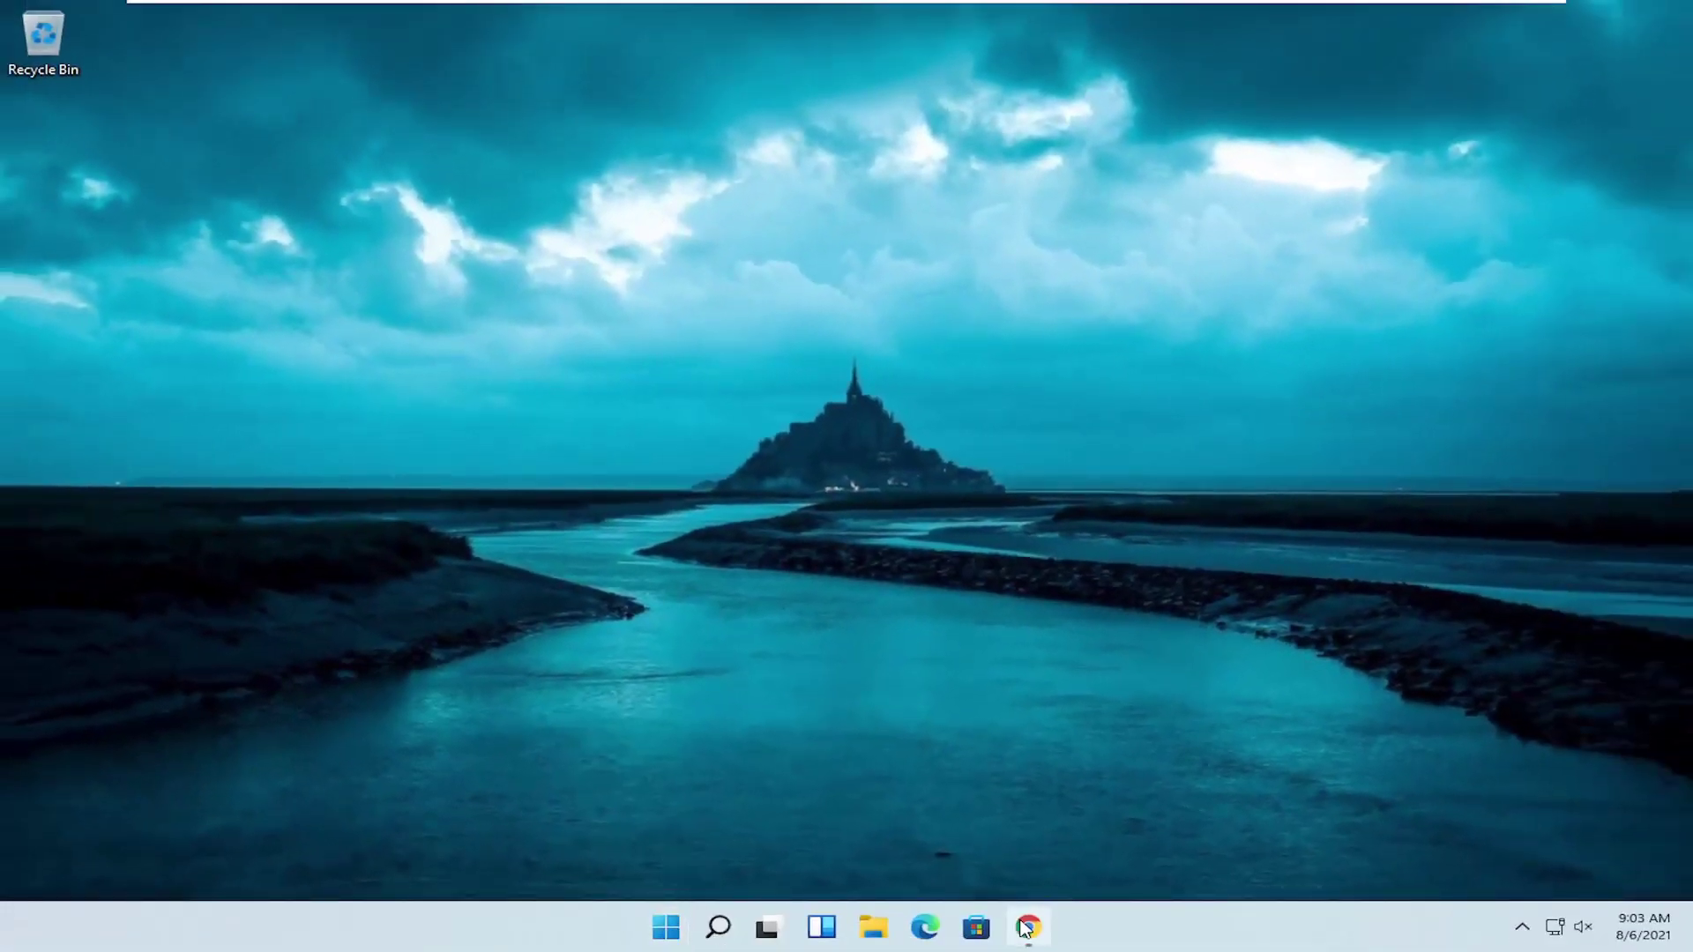
# Step: Close all Chrome windows, then show Start's Shut down or sign out choices
pyautogui.rightClick(1032, 931)
pyautogui.click(991, 872)
pyautogui.rightClick(665, 927)
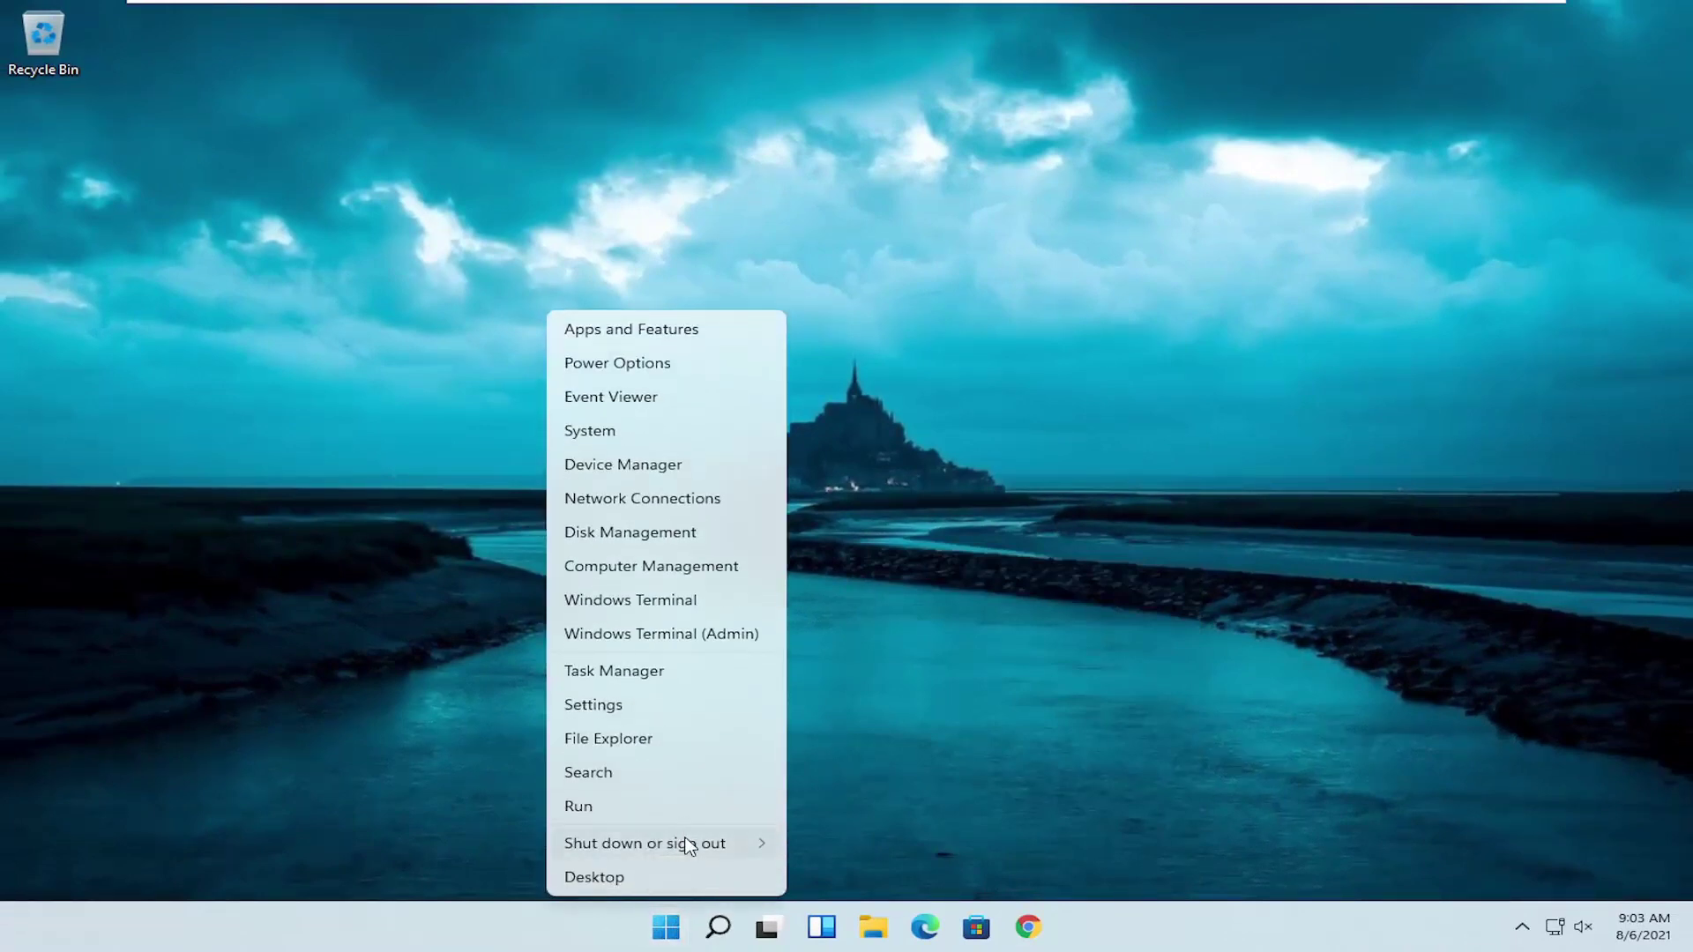
pyautogui.moveTo(645, 843)
pyautogui.click(837, 875)
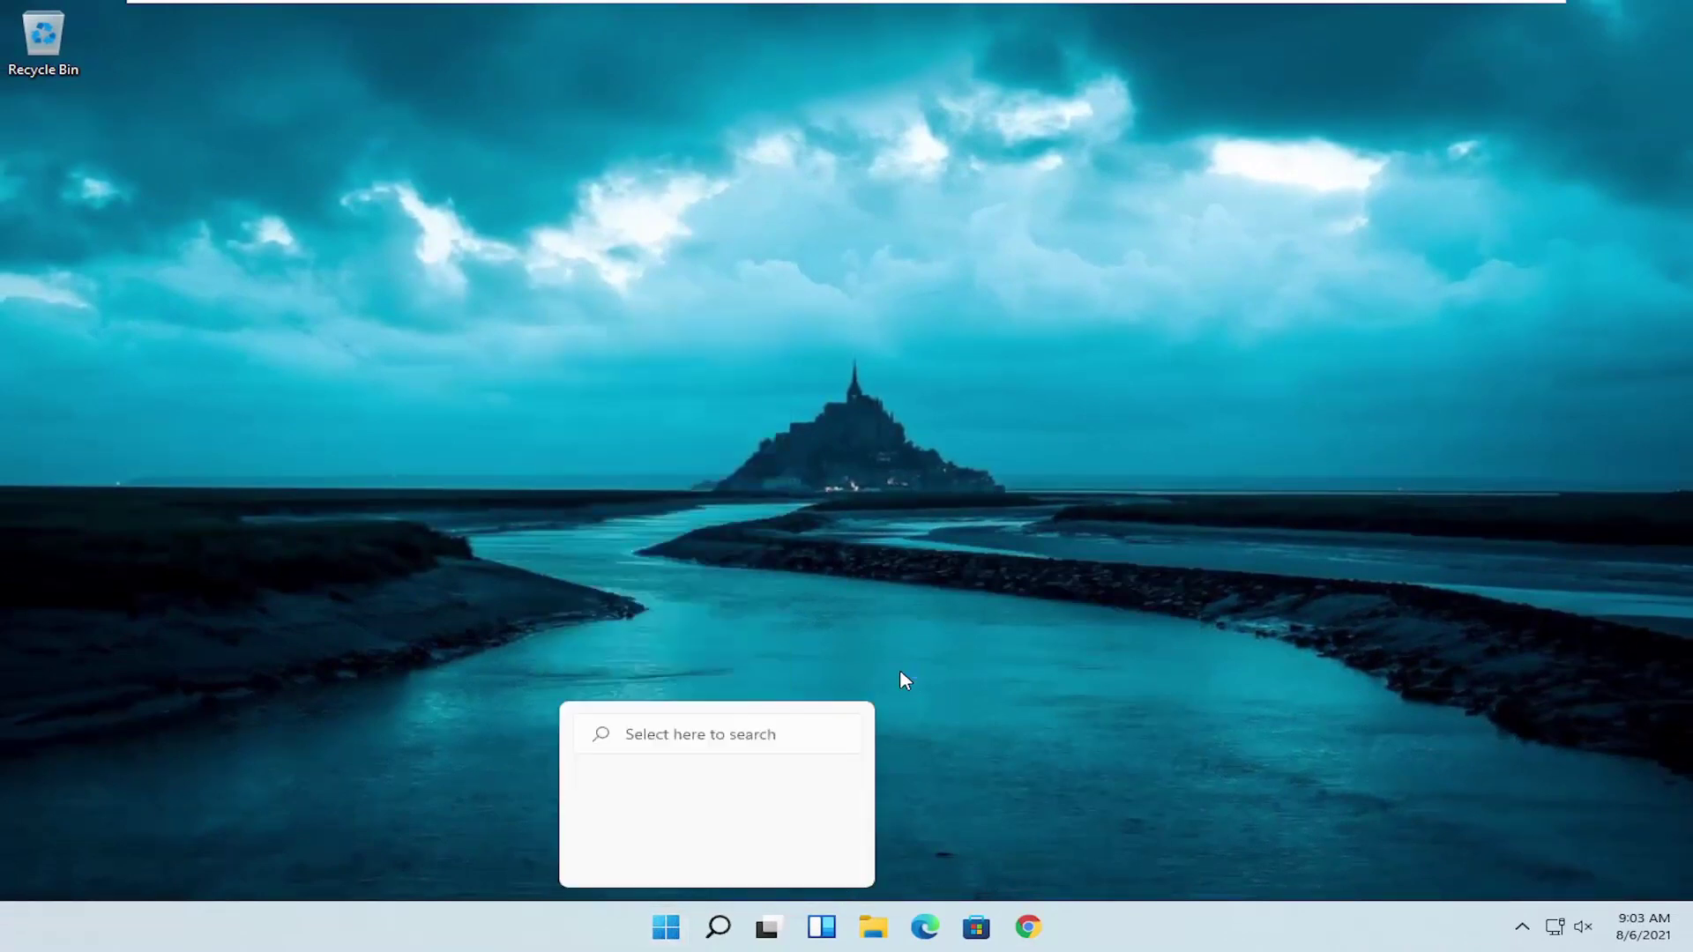